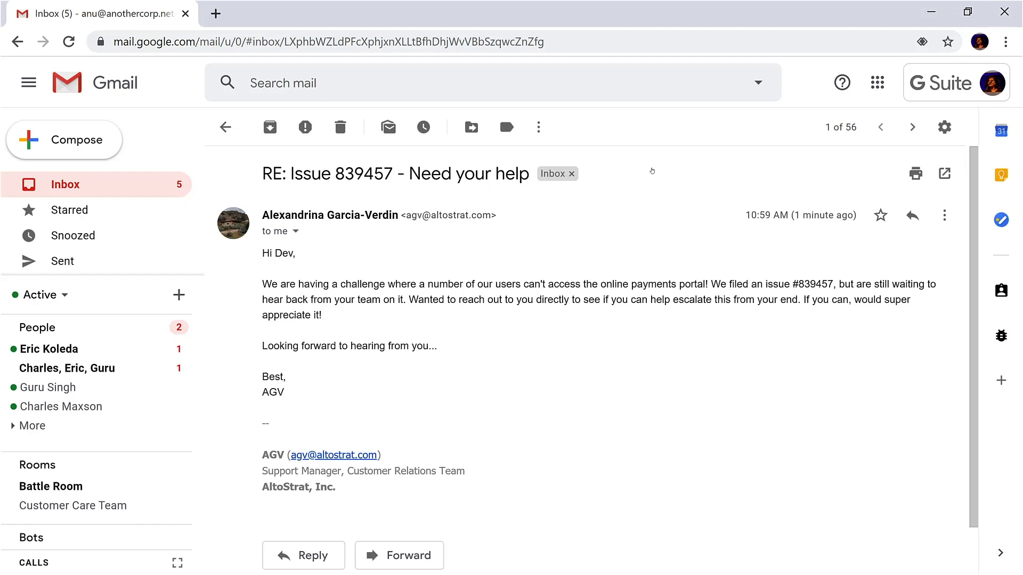
Step: Highlight 'We filed an issue #839457' in the email body and look up the sender in the CRM add-on
left_click_drag(711, 283, 764, 283)
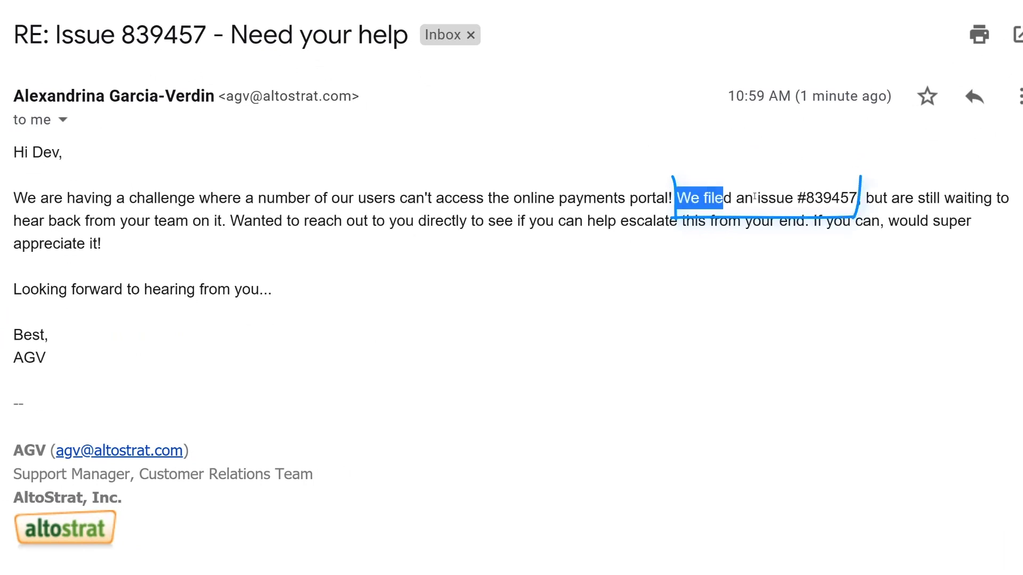
left_click_drag(755, 196, 856, 198)
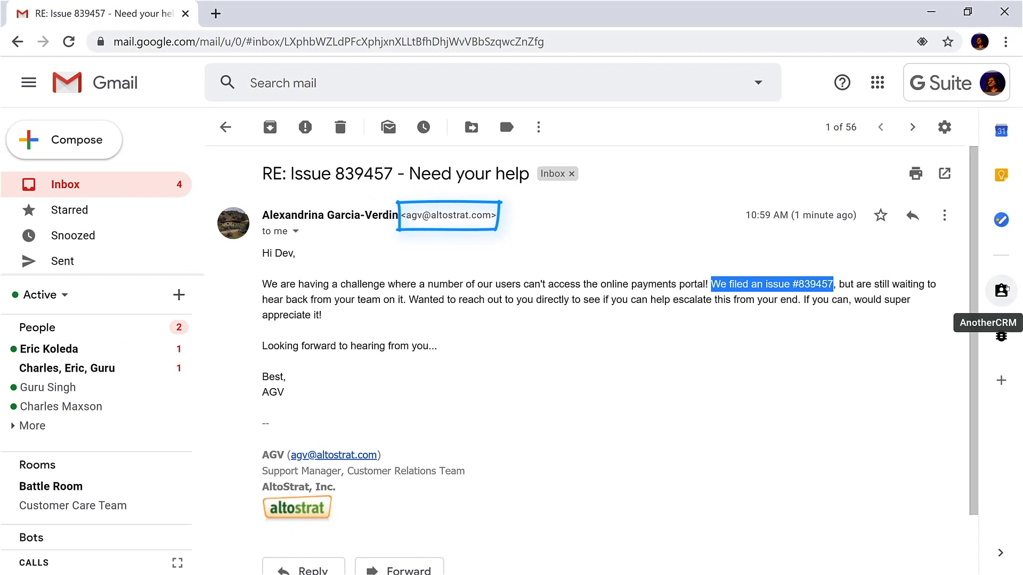
left_click(1001, 290)
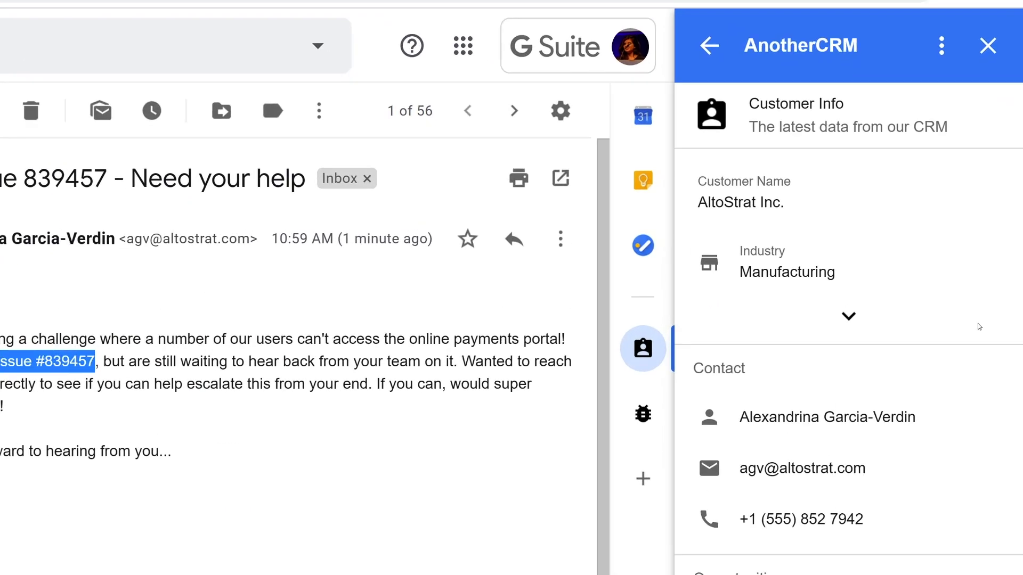
Step: Expand AltoStrat's customer info, highlight its Premium Plan Plus contract, and review a Satellite opportunity's details
left_click(838, 326)
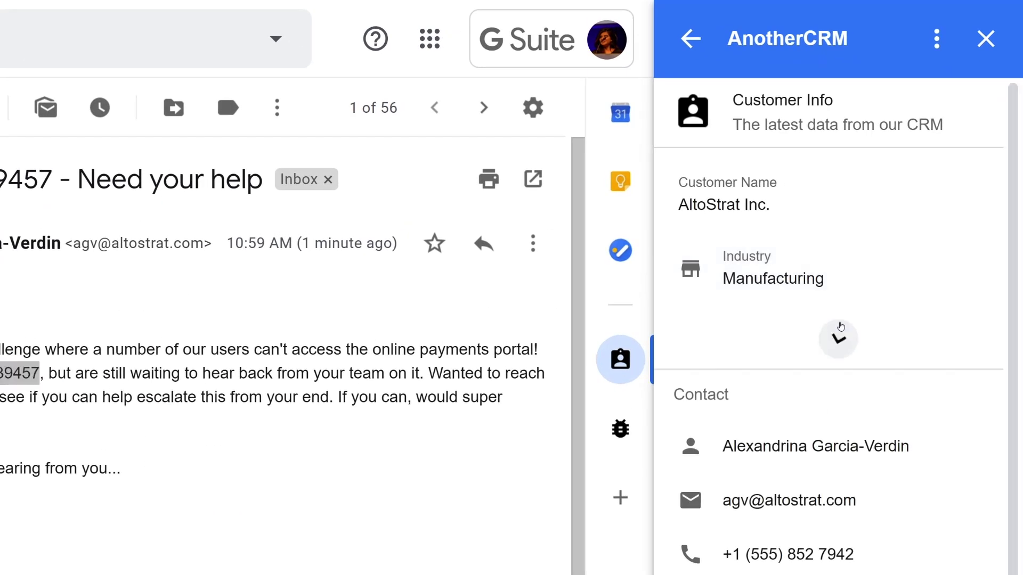
left_click_drag(936, 348, 709, 363)
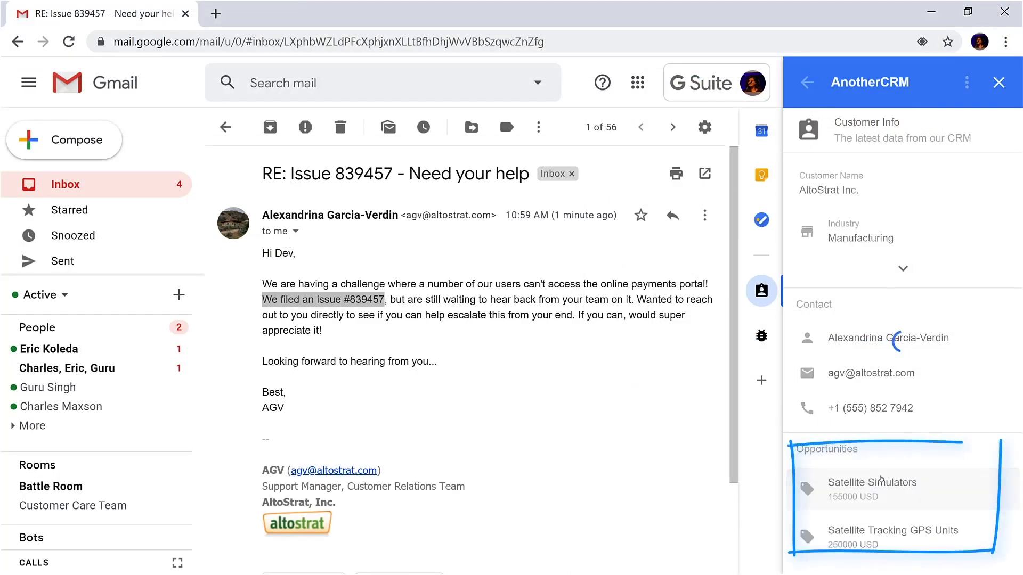
left_click(881, 479)
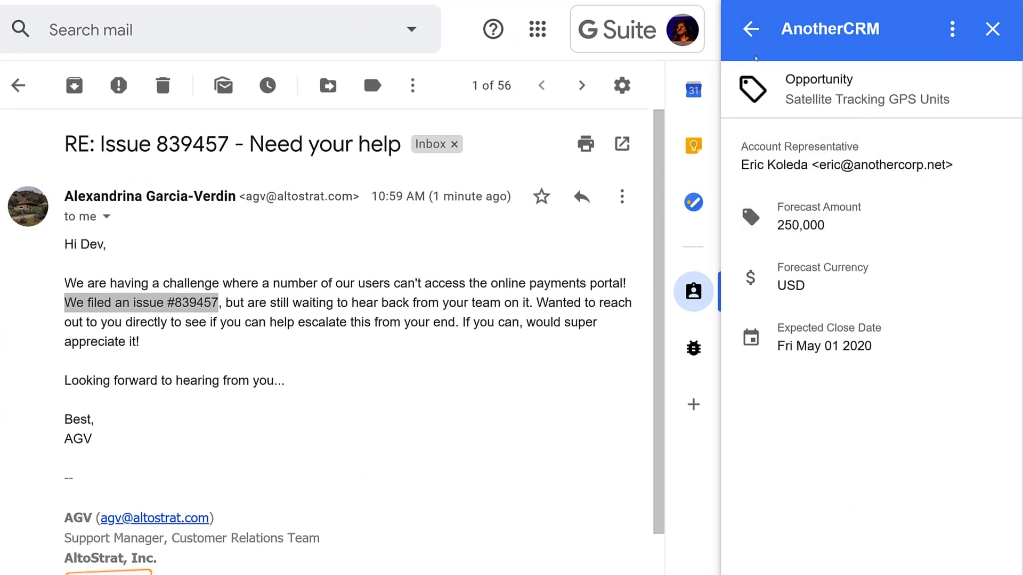
left_click(751, 29)
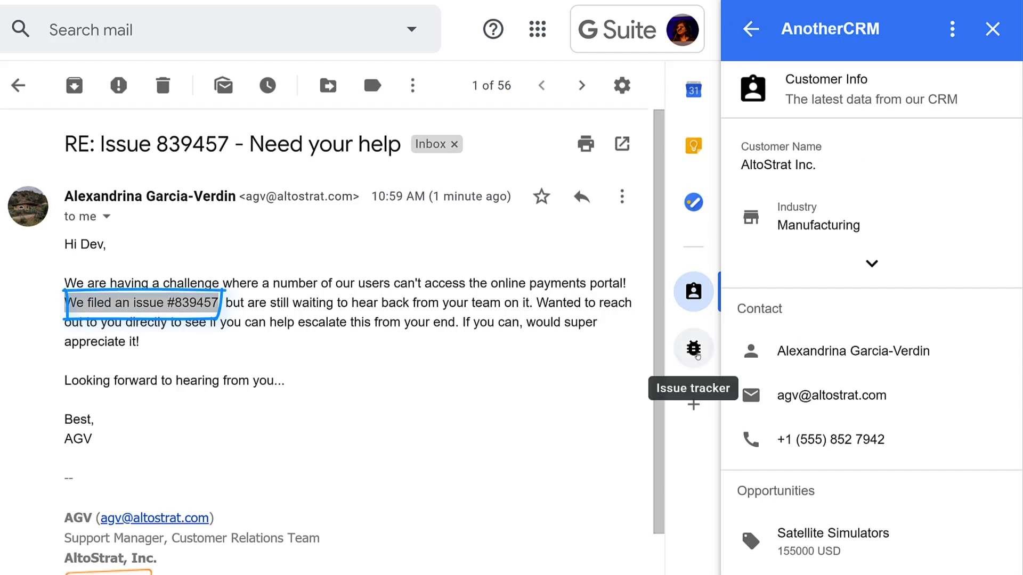
Step: Open issue 839457 in the Issue tracker add-on and raise its priority to P0
left_click(693, 349)
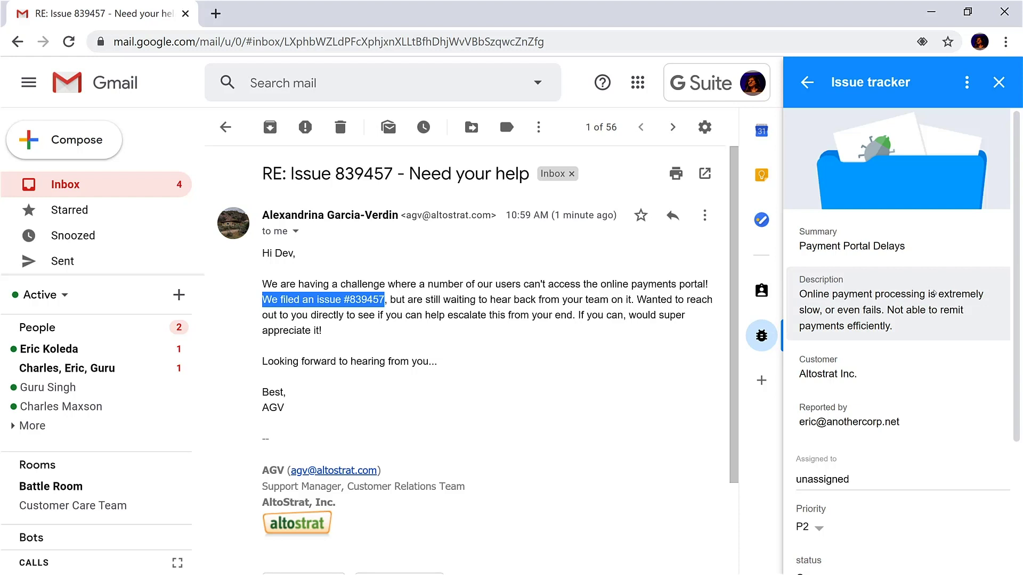
scroll(934, 293, "down", 1)
scroll(934, 295, "down", 2)
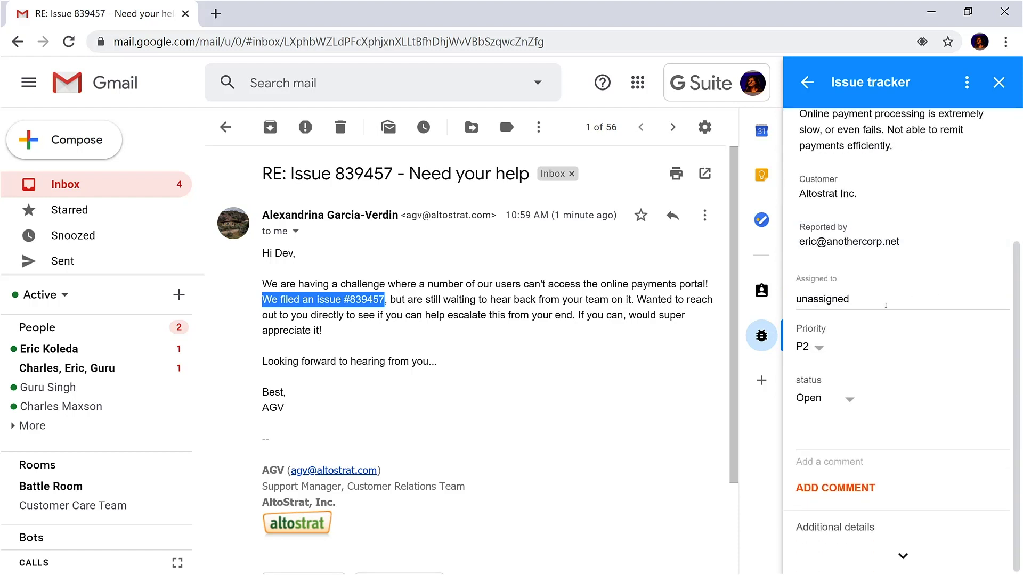
left_click(885, 305)
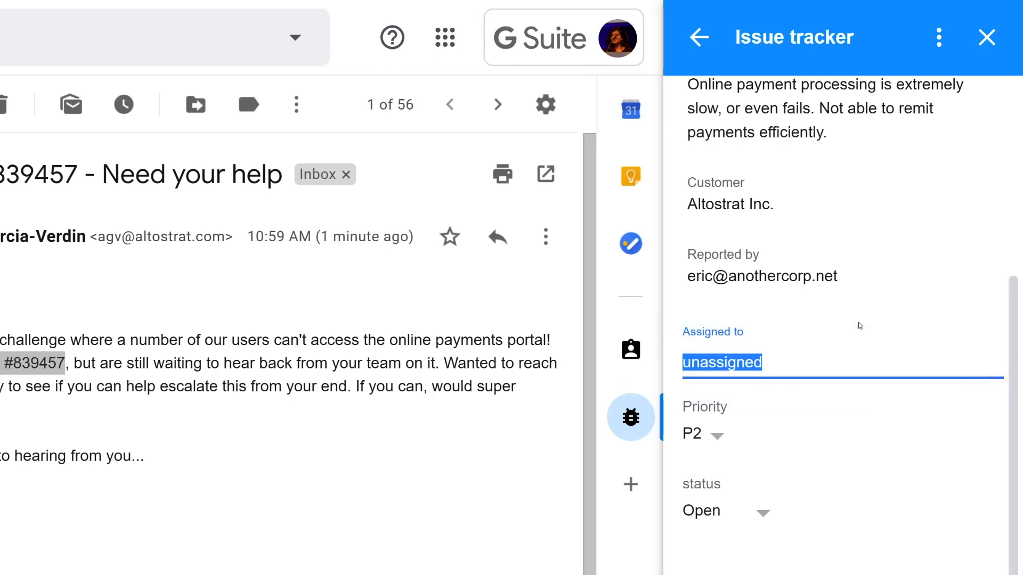
left_click(714, 435)
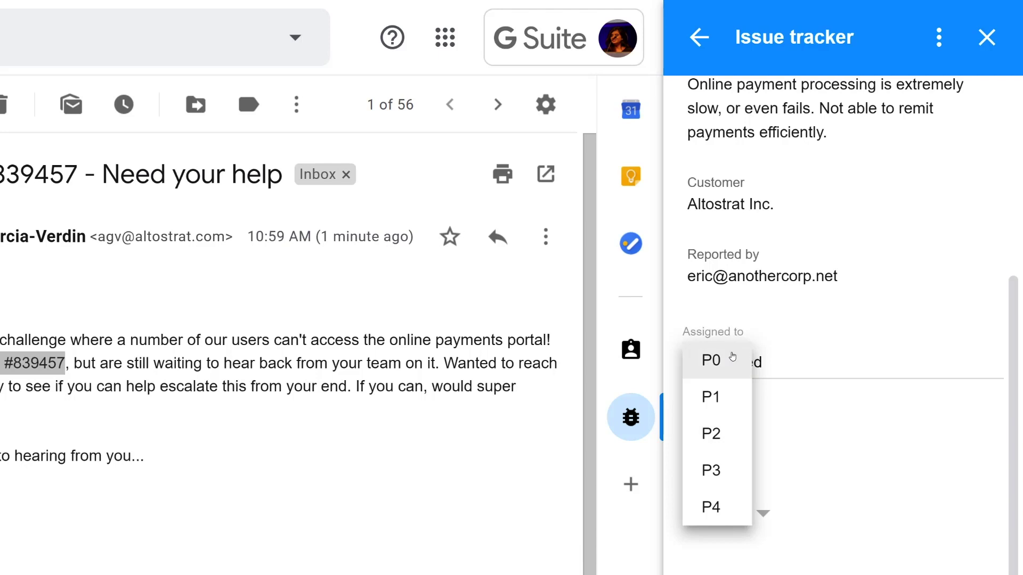
left_click(733, 356)
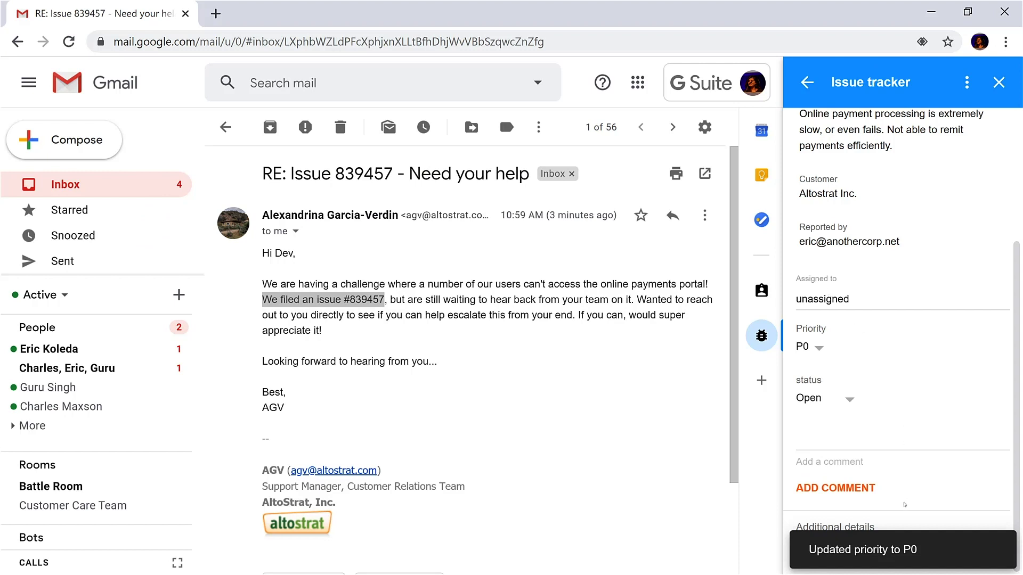
Step: Add the comment 'Expedite! Premium Plus Customer' to the issue
scroll(897, 531, "down", 4)
left_click(852, 210)
type("Expedite")
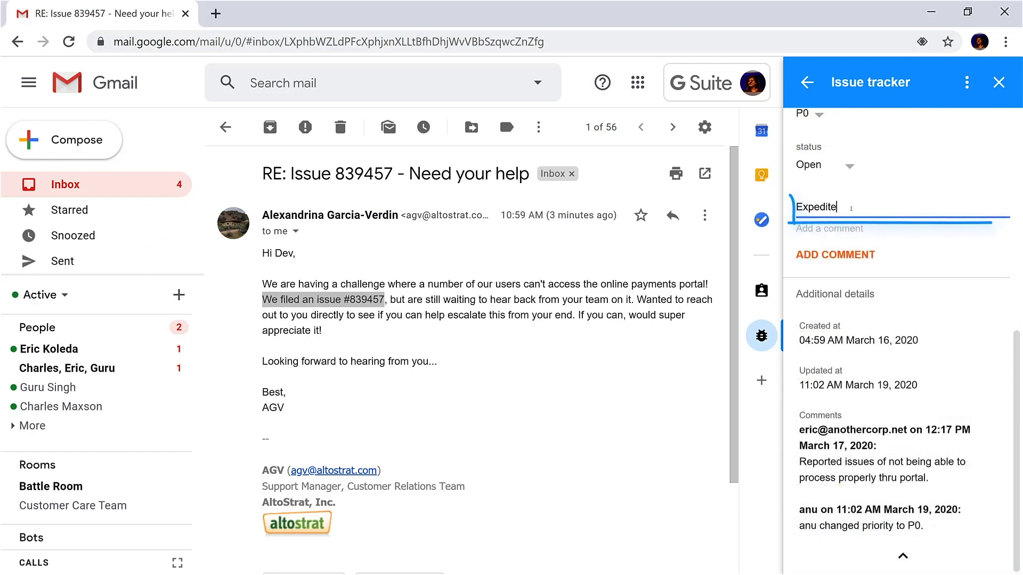
type("! Premium Plus Customer")
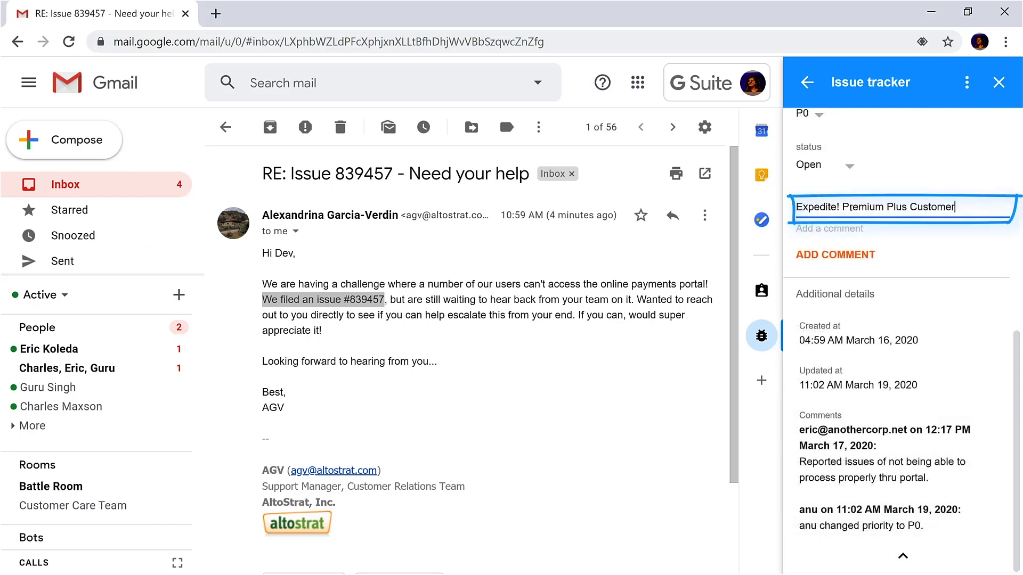
left_click(846, 255)
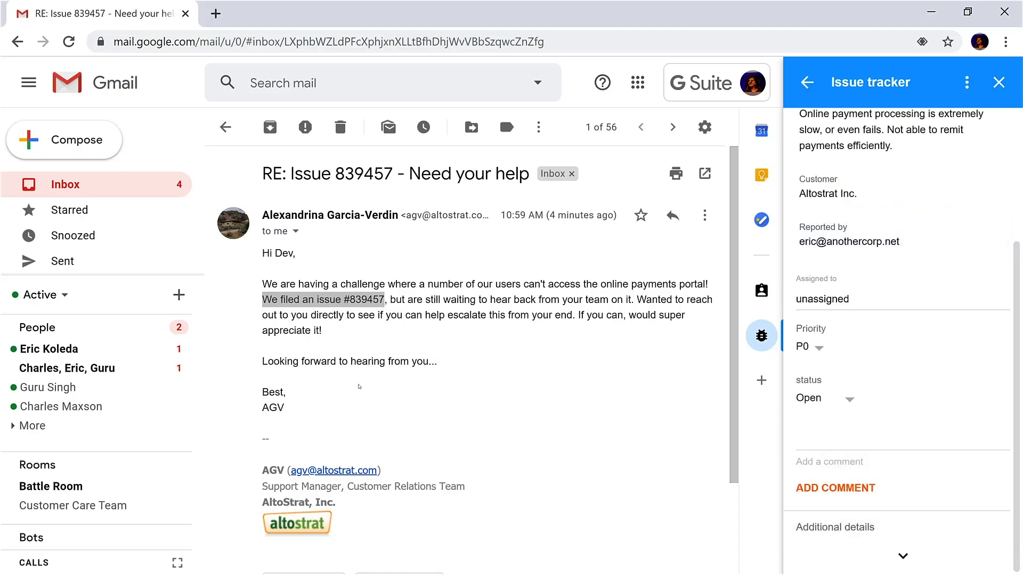
left_click(81, 510)
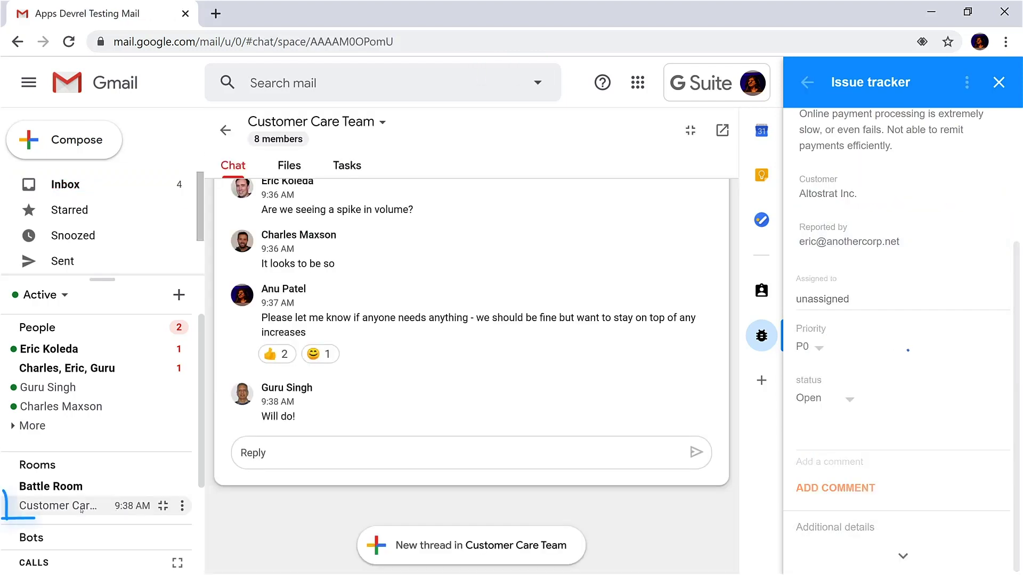
left_click(502, 542)
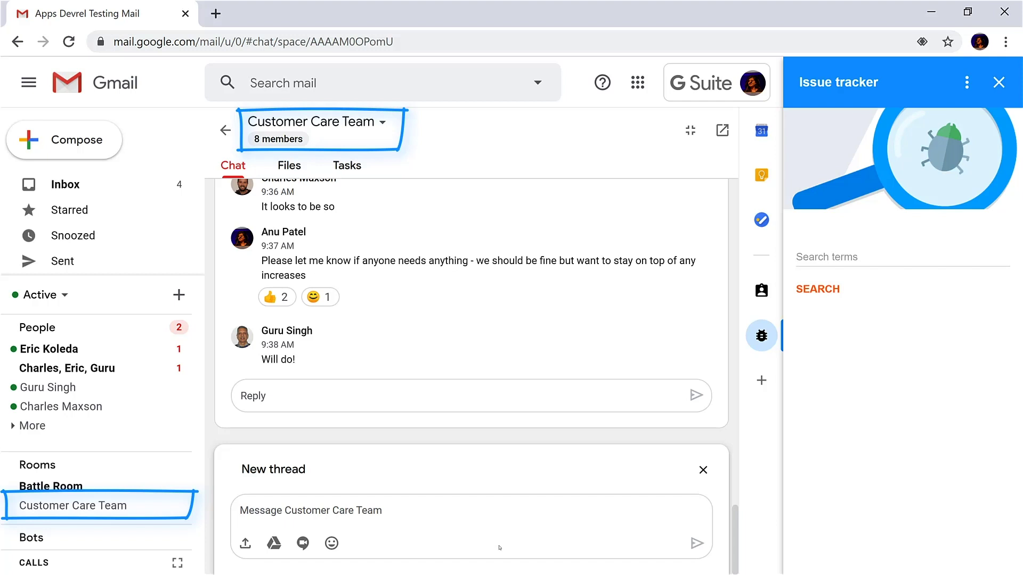
type("@Ka")
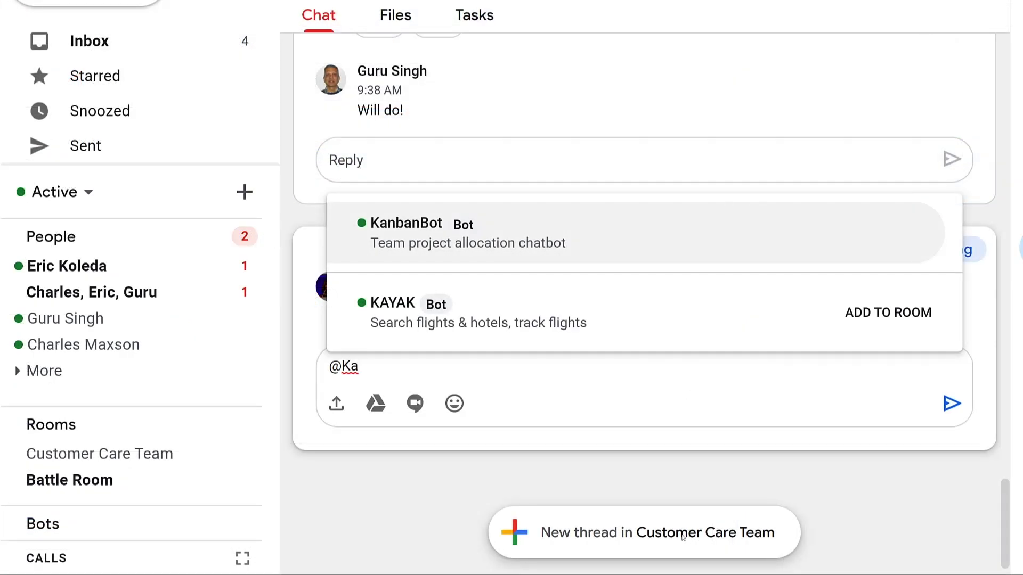
left_click(681, 239)
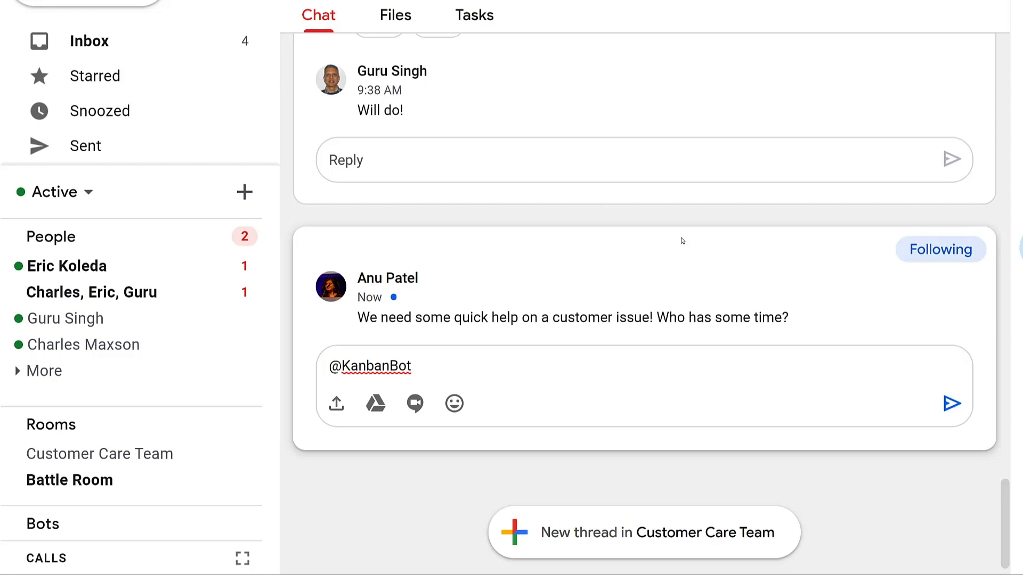
Step: Send the KanbanBot request, then ask the 40%-free teammate 'Looks like you have some availability?'
key("Return")
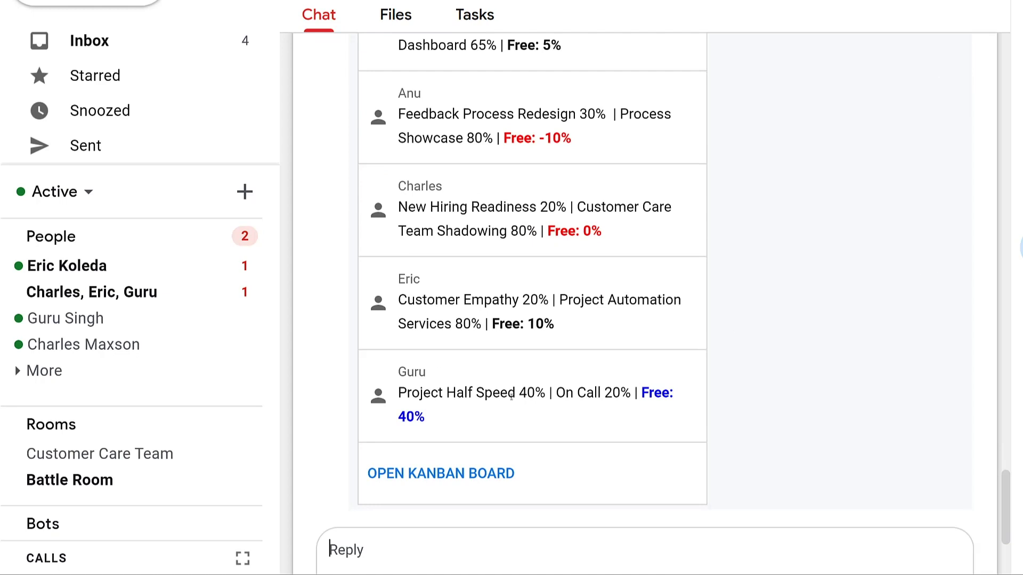
mouse_move(487, 415)
left_mouse_down()
mouse_move(392, 388)
mouse_move(393, 377)
left_mouse_up()
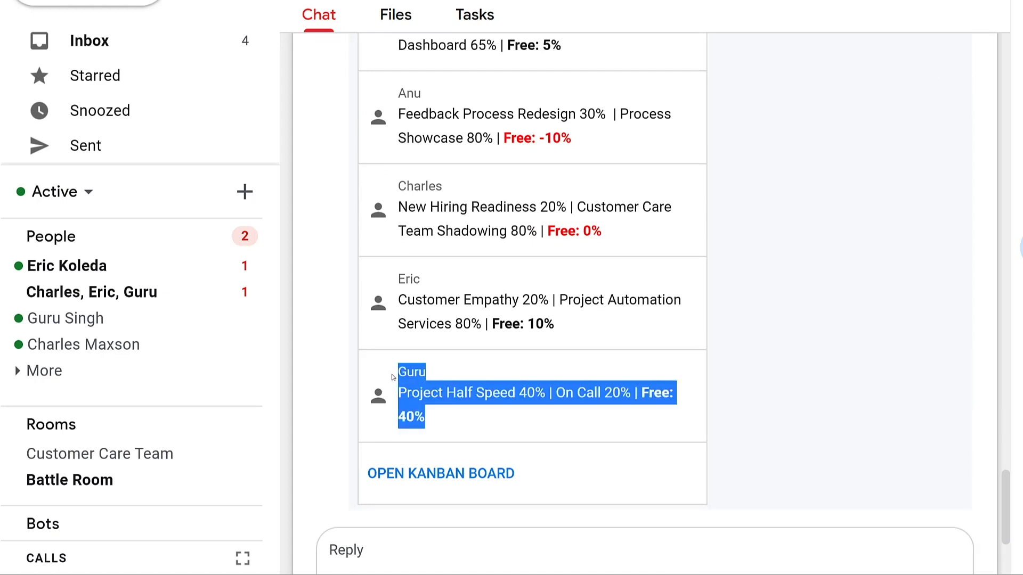
left_click(445, 550)
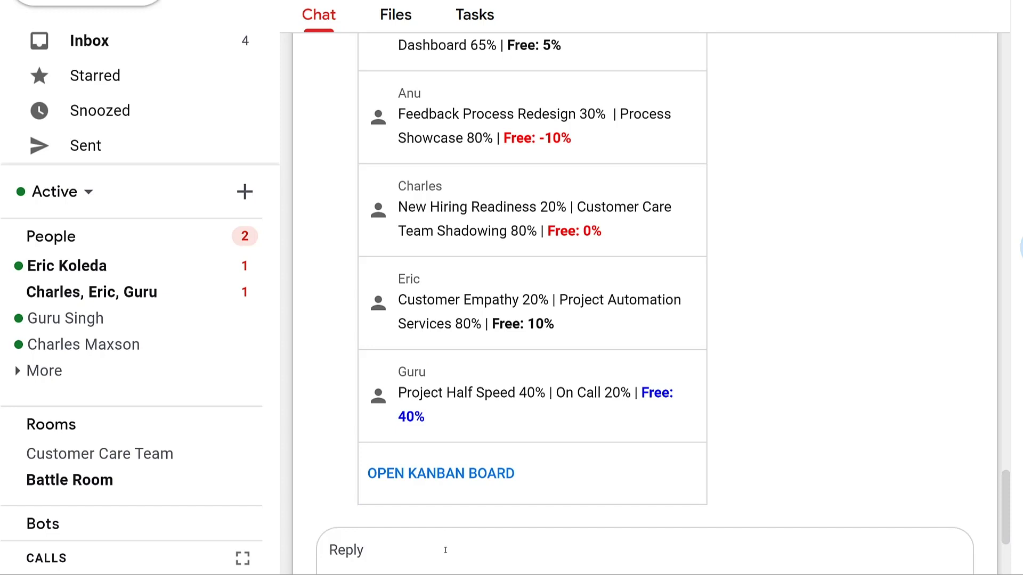
type("@Gu")
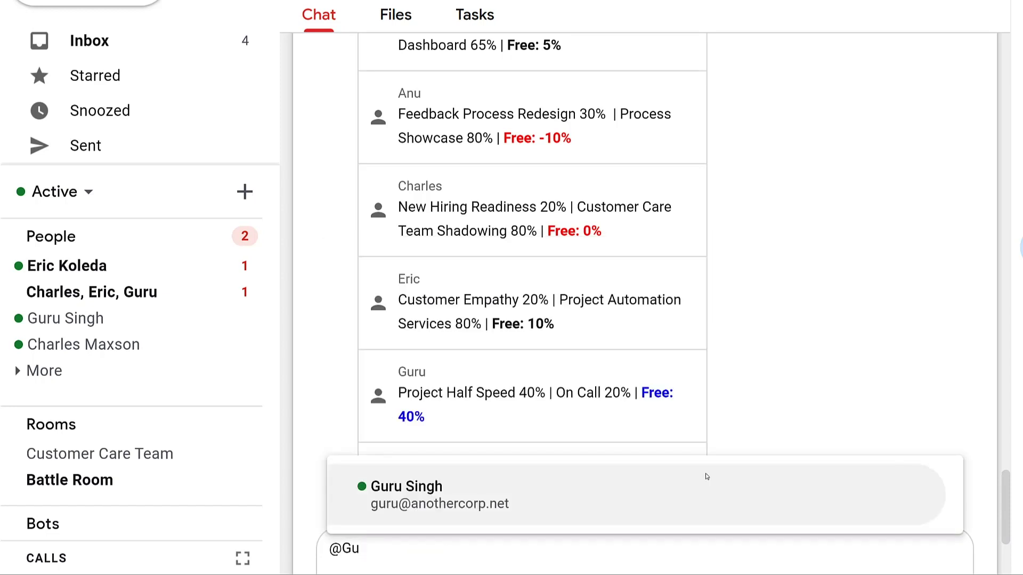
left_click(707, 476)
type("Looks like you have")
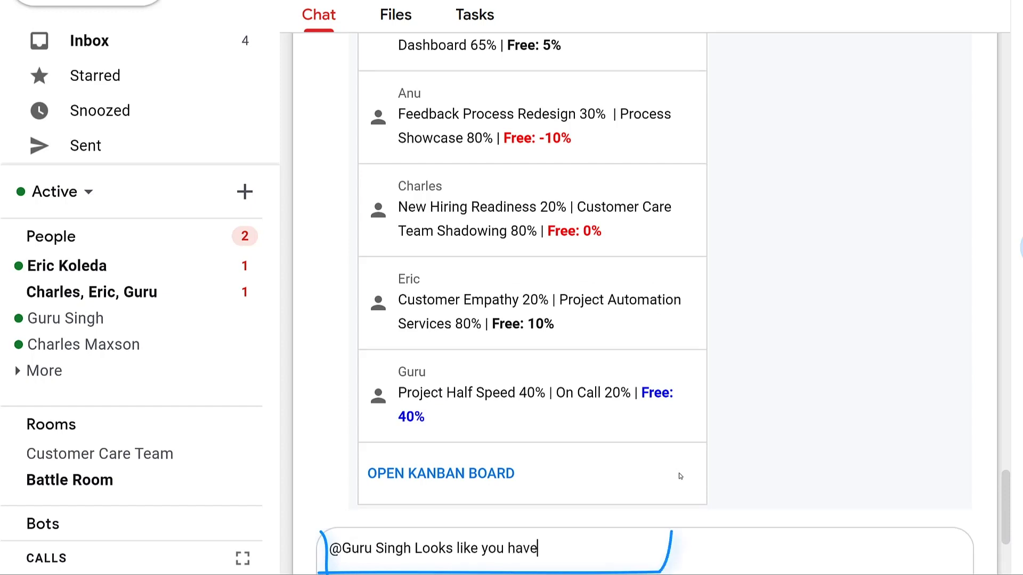
type(" some availability?")
key("Return")
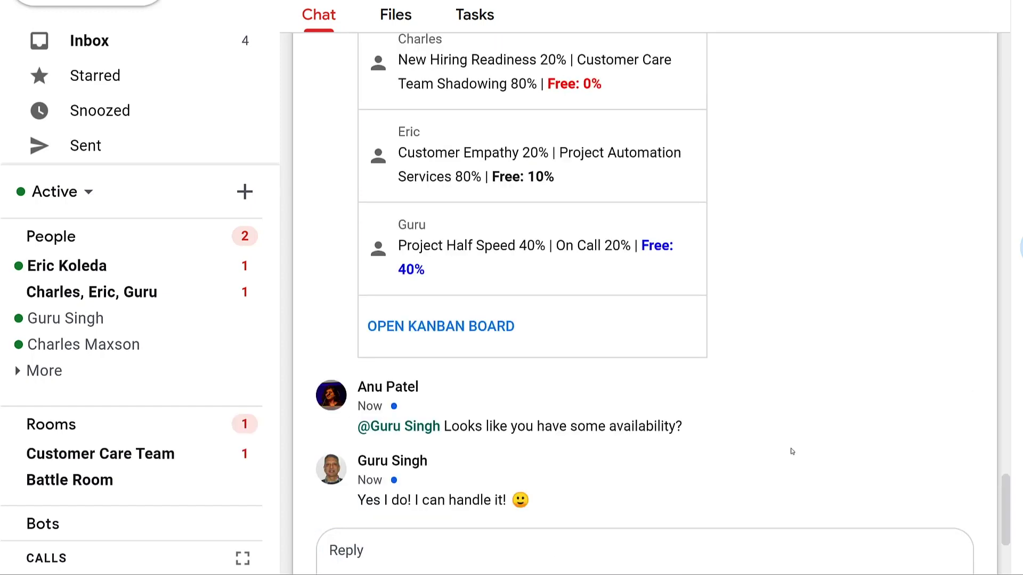
scroll(792, 450, "down", 5)
left_click(522, 379)
type("@Is")
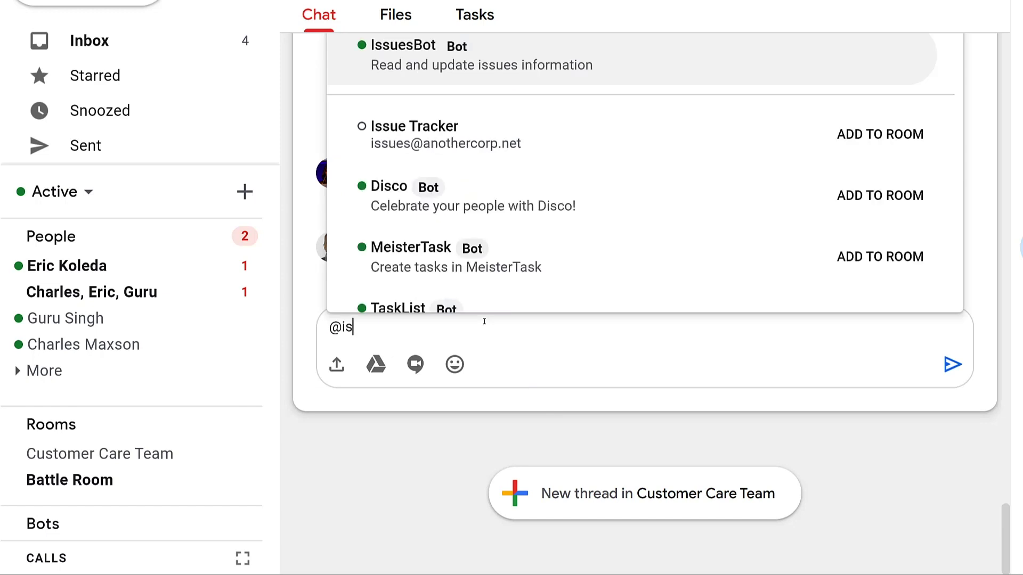
left_click(516, 65)
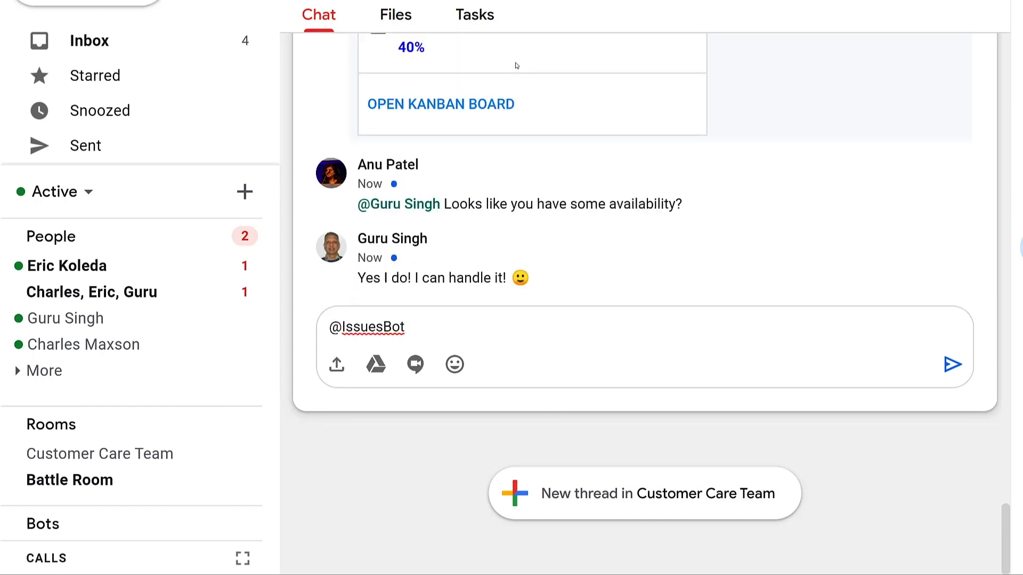
type("assign ")
type("#8394")
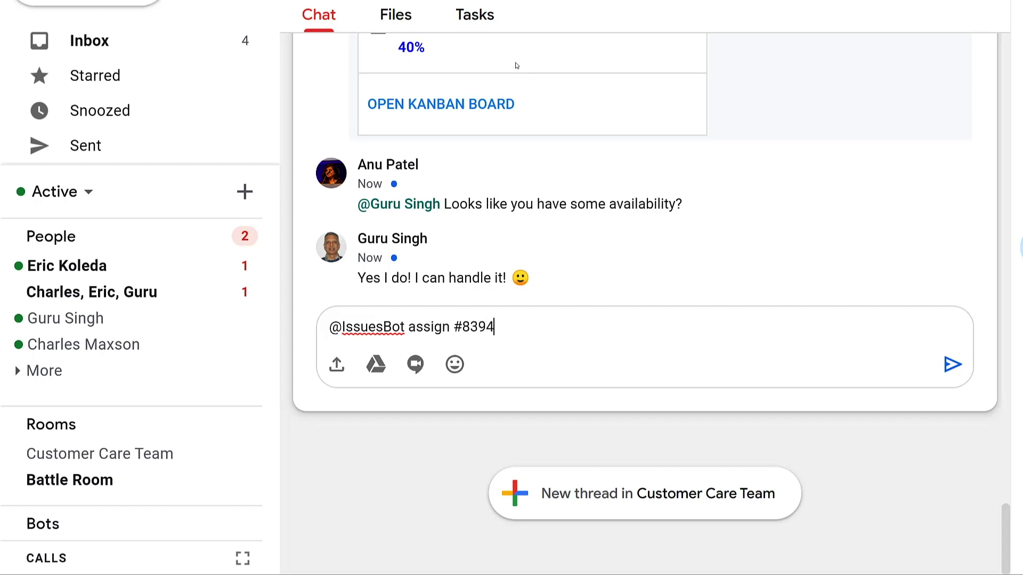
type("57 to @")
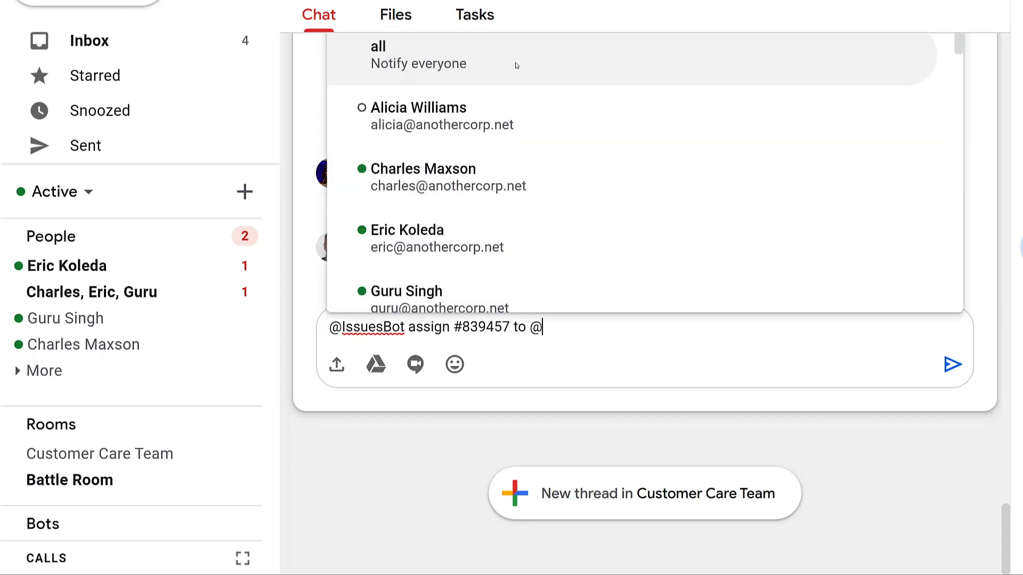
type("gu")
left_click(567, 261)
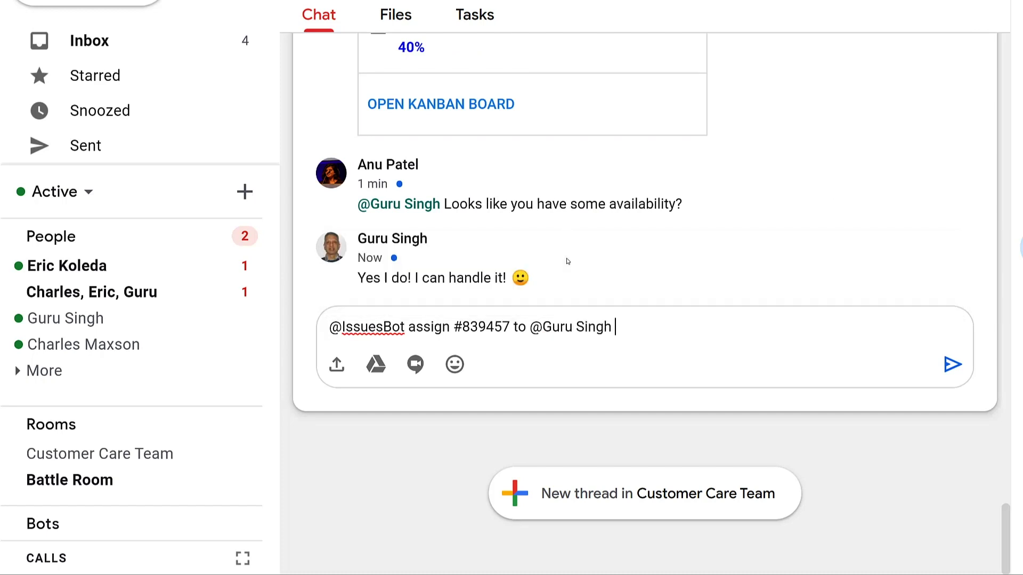
key("Return")
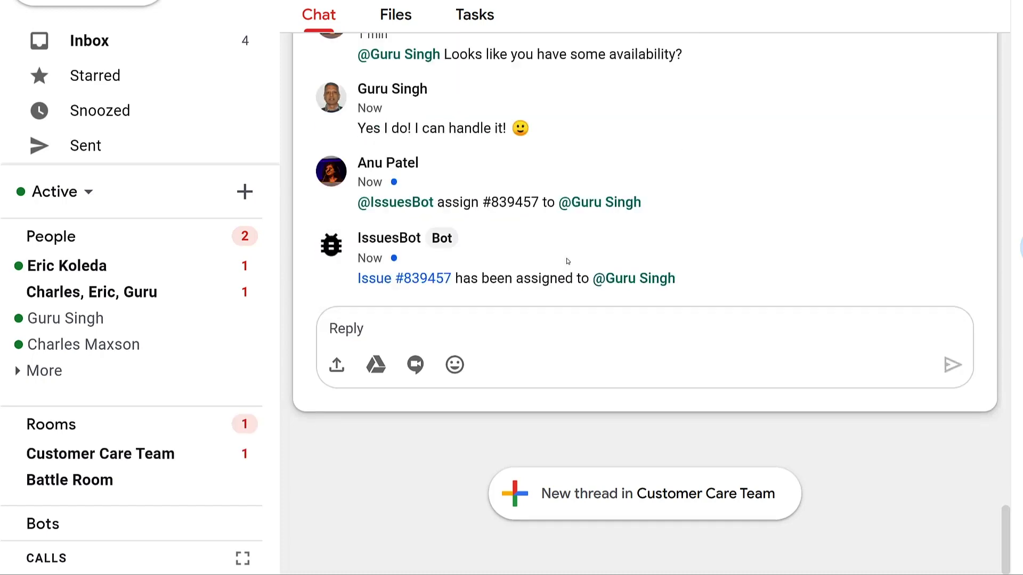
type("Let me know if you need any help!")
key("Return")
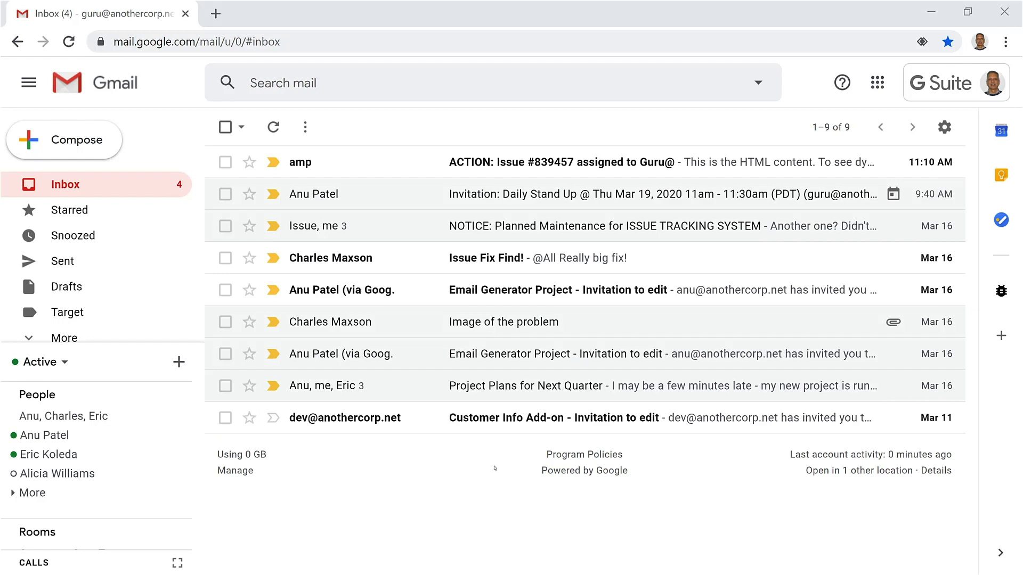
mouse_move(599, 162)
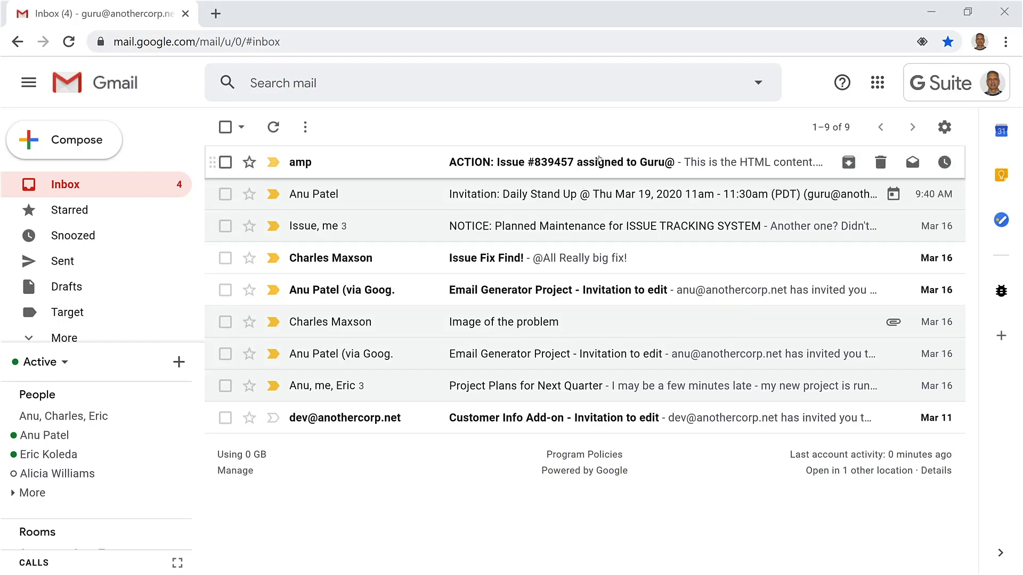
Step: Open the 'ACTION: Issue #839457' email and scroll down to show its issue details
left_click(599, 160)
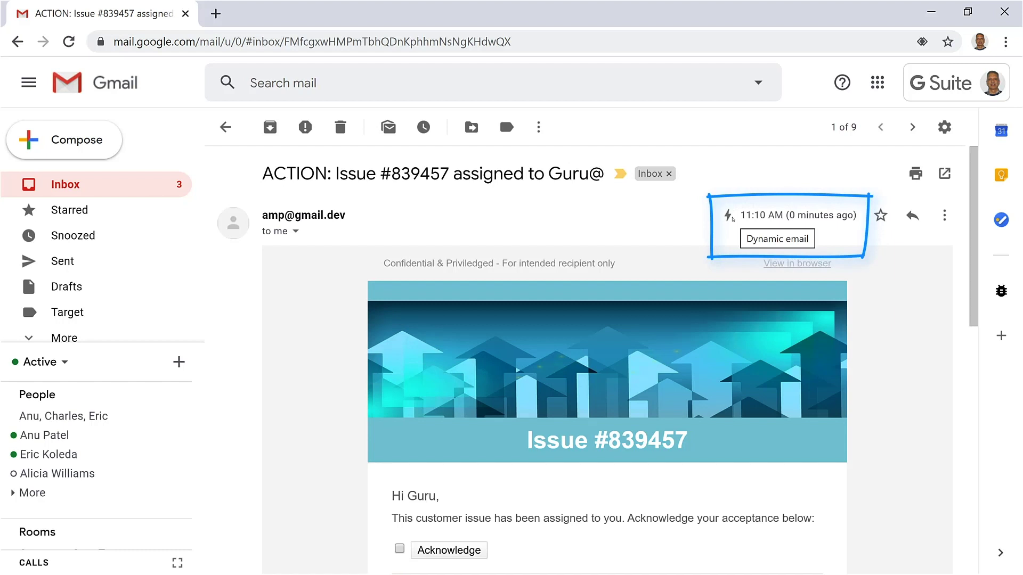
scroll(982, 240, "down", 2)
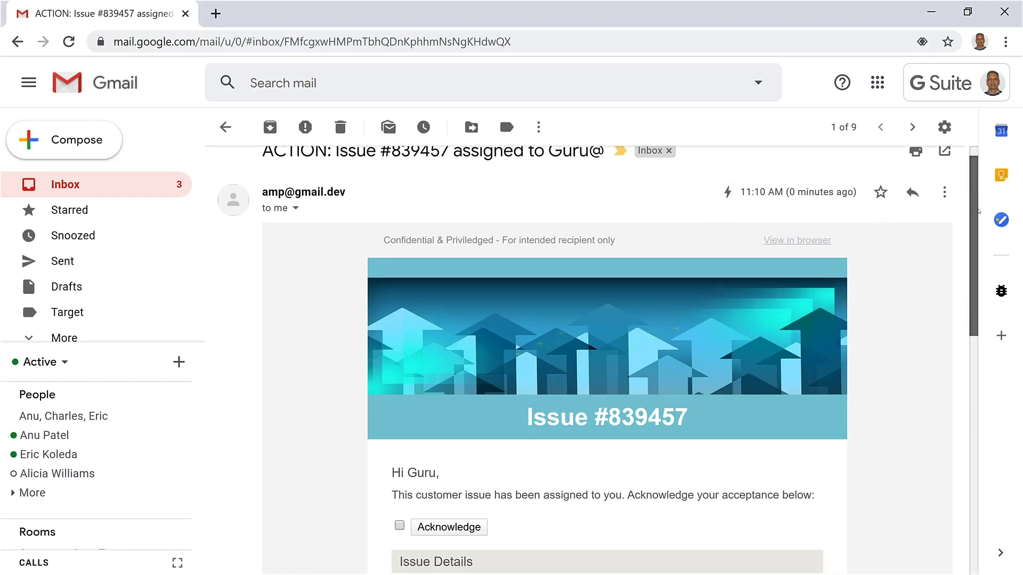
scroll(983, 240, "down", 1)
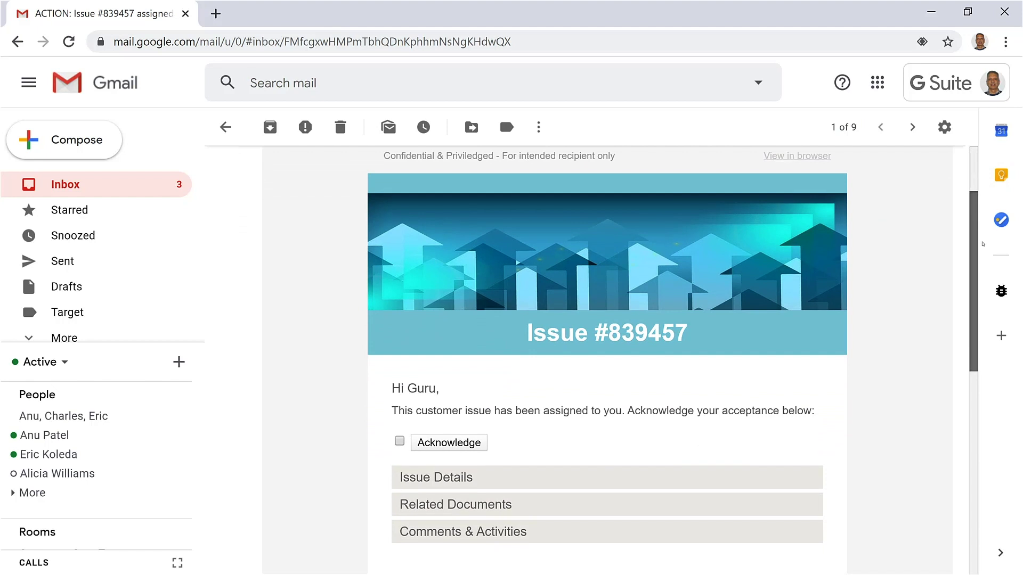
left_click_drag(983, 245, 982, 315)
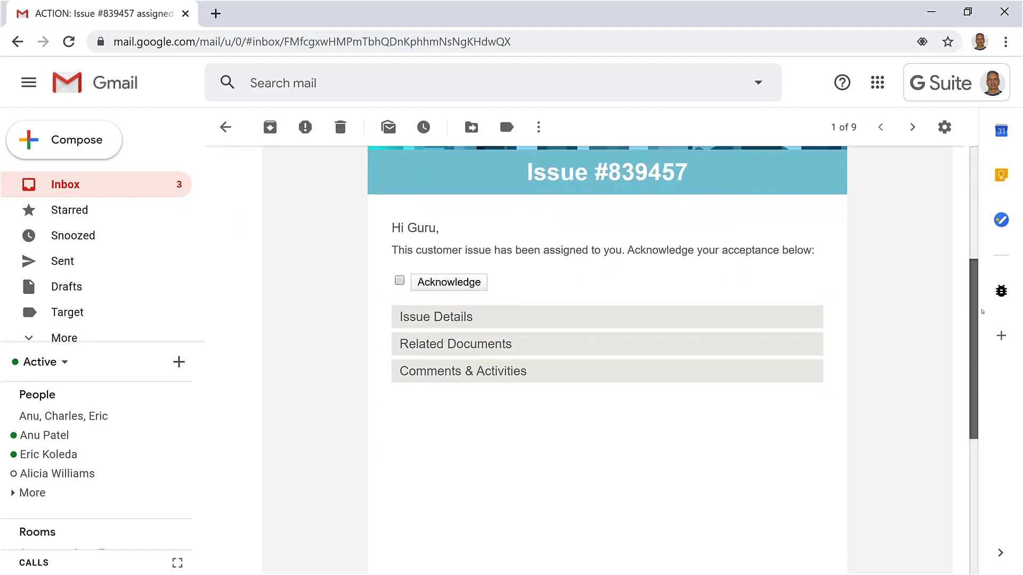
left_click(514, 305)
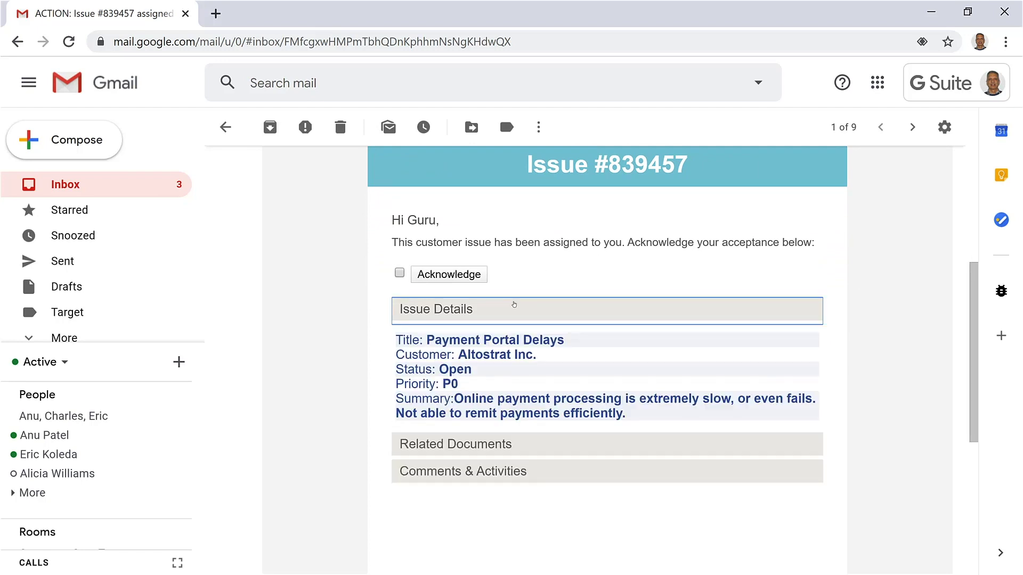
left_click(514, 304)
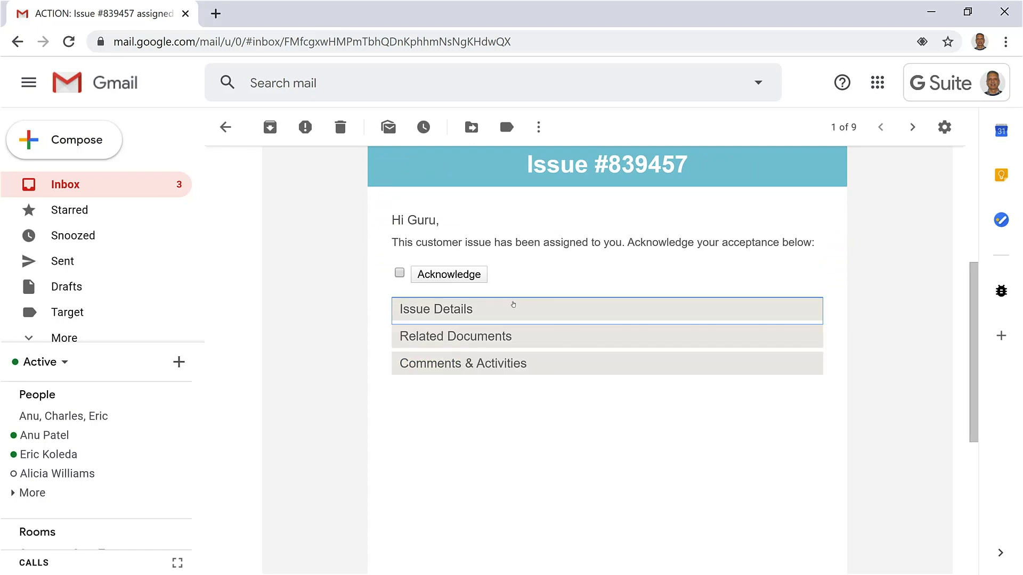
left_click(528, 341)
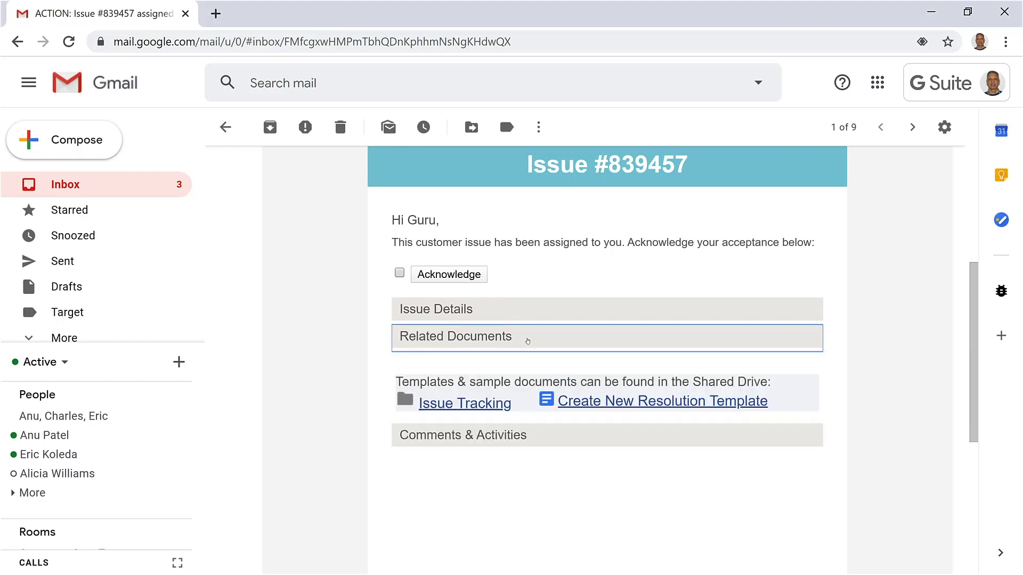
left_click(527, 341)
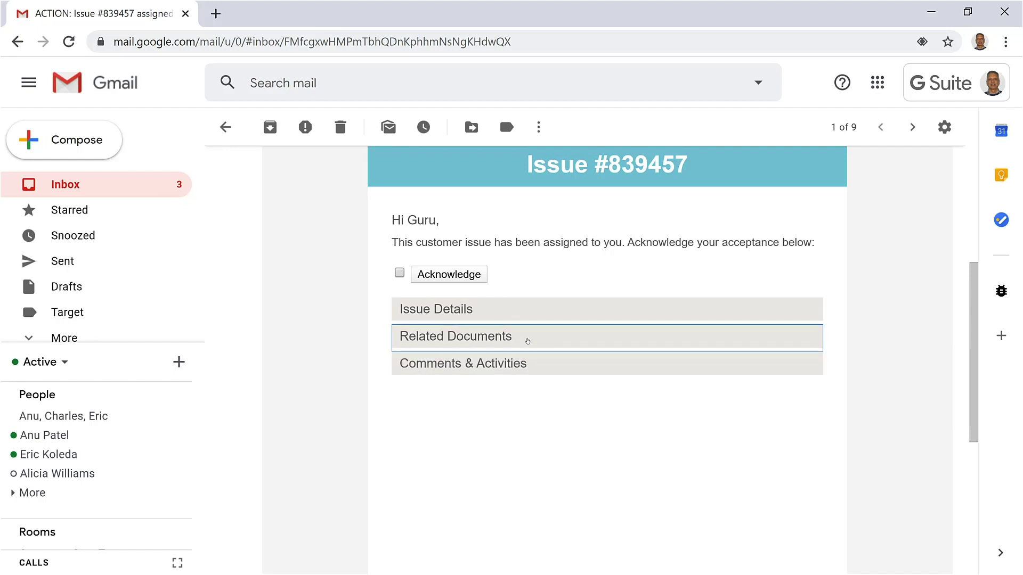
left_click(530, 372)
scroll(859, 325, "down", 1)
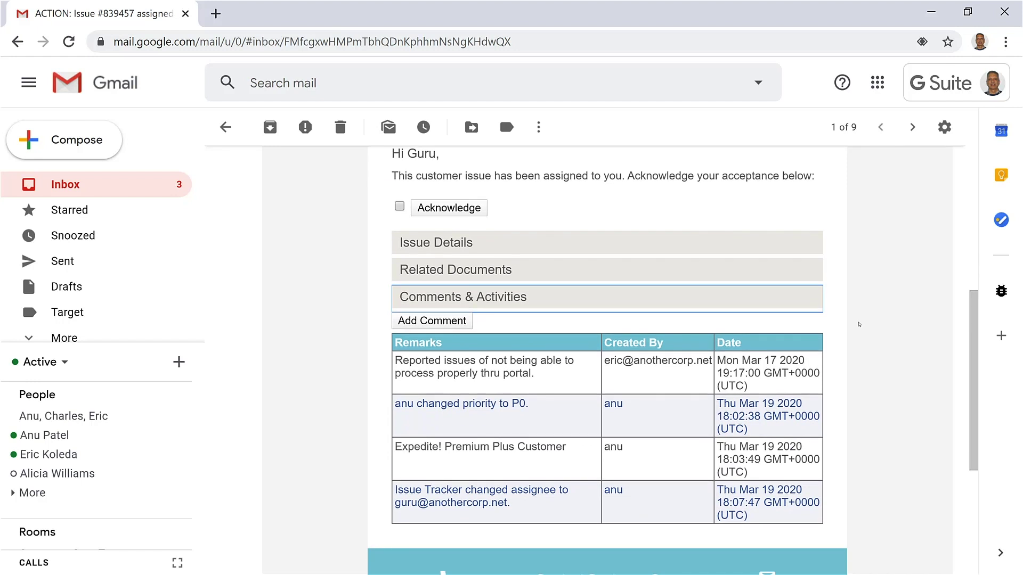
scroll(633, 381, "down", 1)
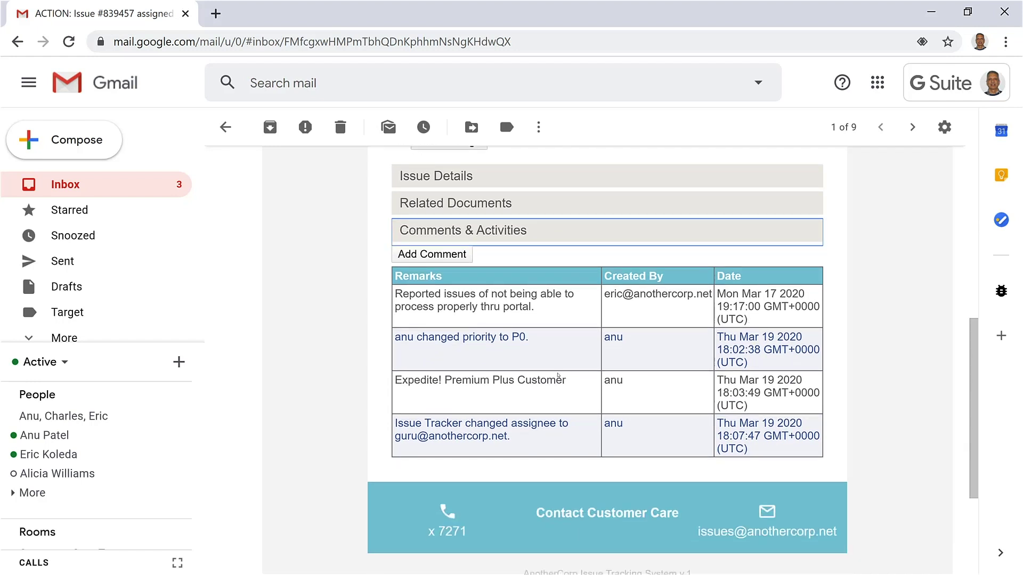
left_click_drag(566, 380, 396, 381)
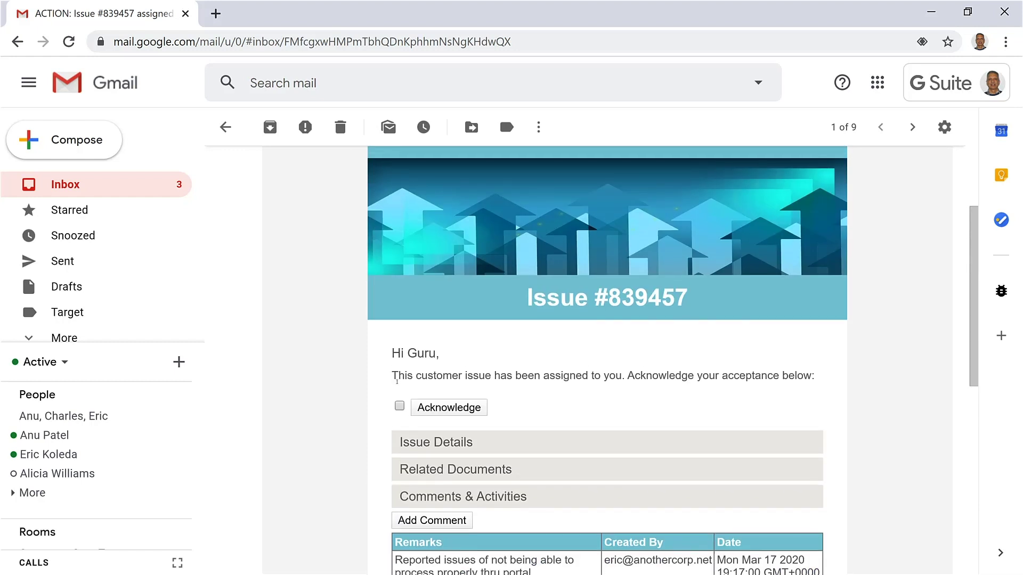
left_click(524, 496)
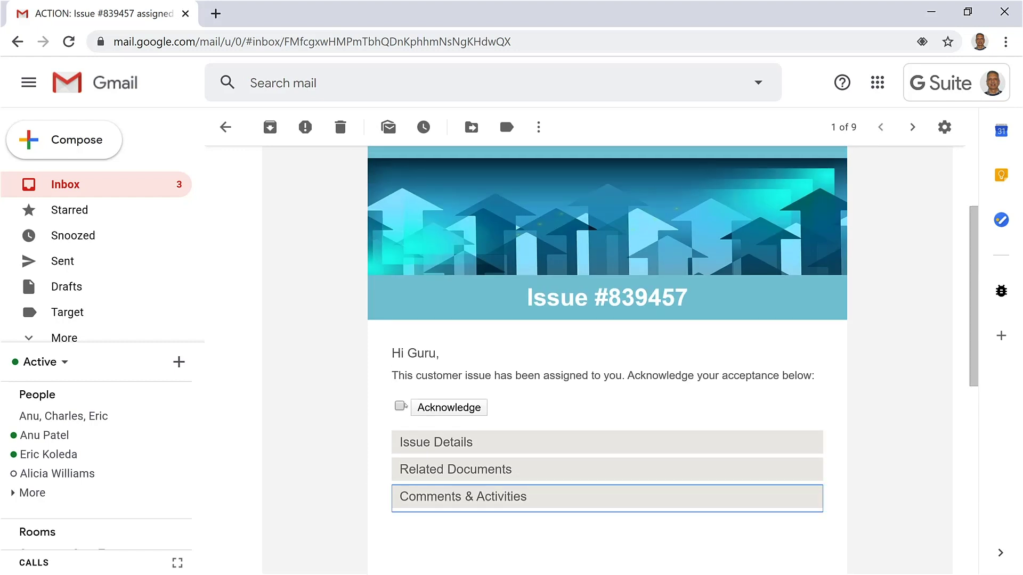
Step: Acknowledge issue #839457 and confirm the activity log shows 'Status changed to Accepted'
left_click(399, 406)
left_click(443, 407)
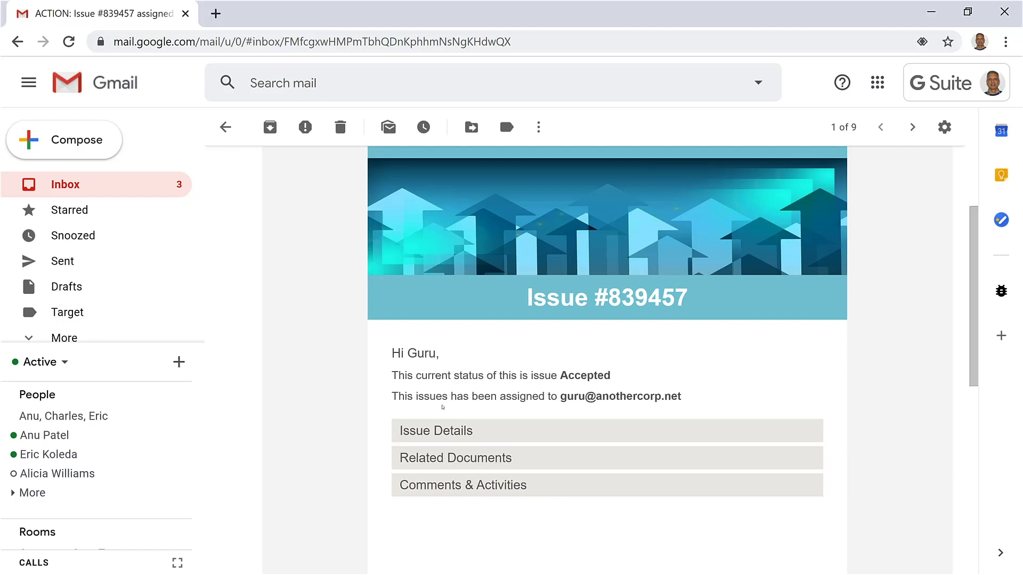
left_click(524, 480)
scroll(548, 445, "down", 5)
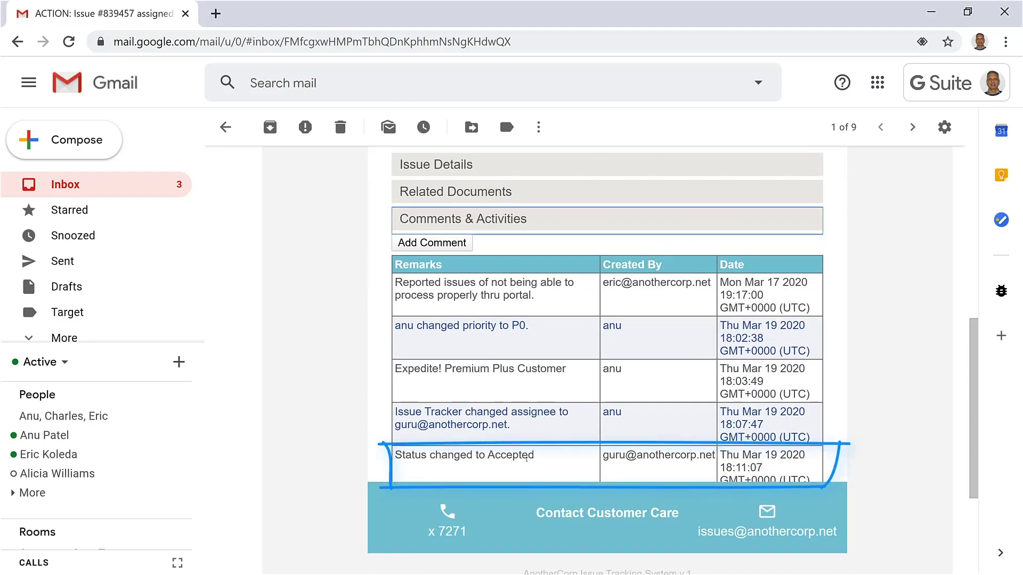
scroll(429, 274, "up", 2)
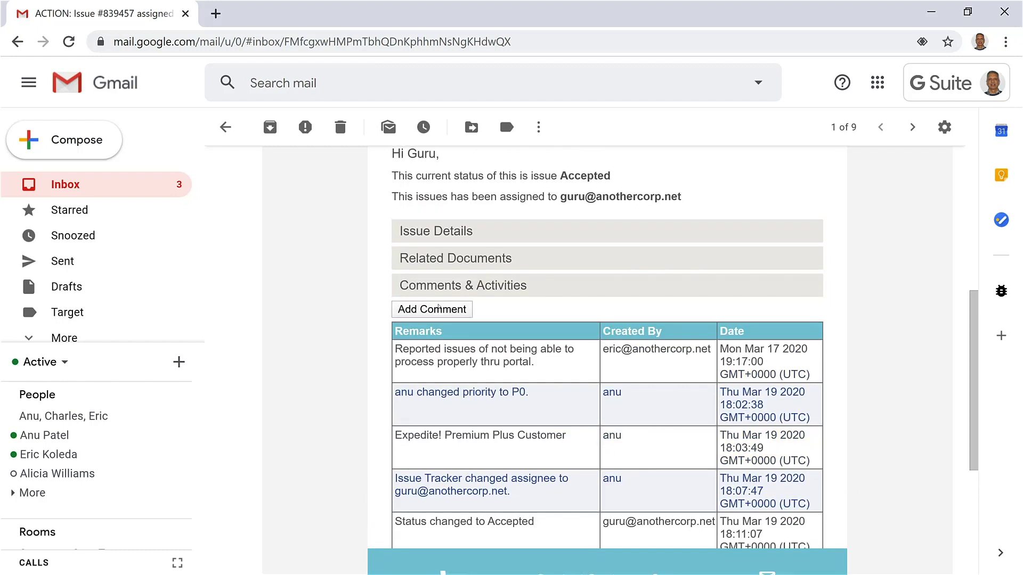
left_click(438, 308)
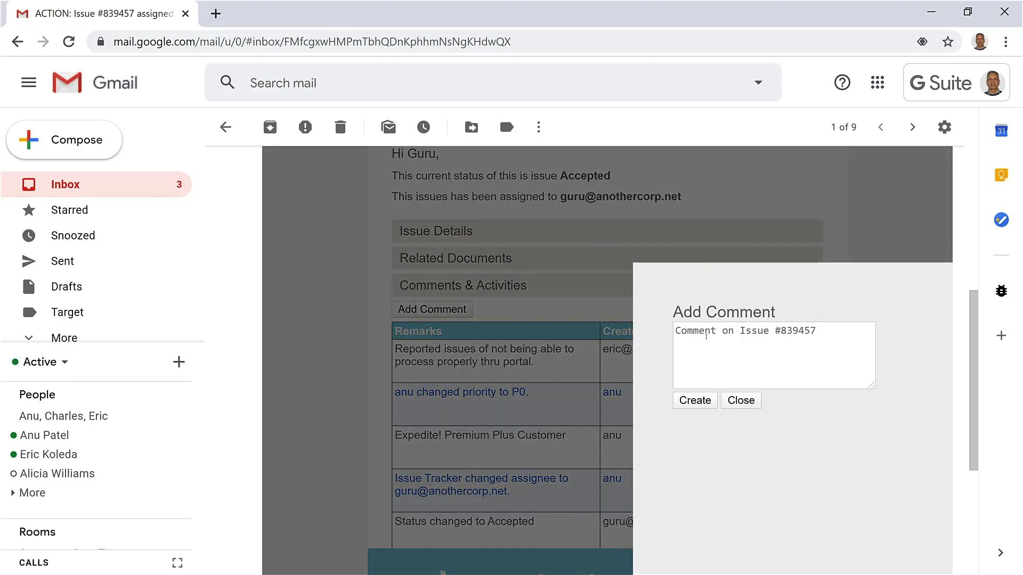
Step: Post the comment 'Likely related to the recent Payer API update - should be a quick fix' and expand Related Documents
left_click(777, 339)
type("Likely related to the recent")
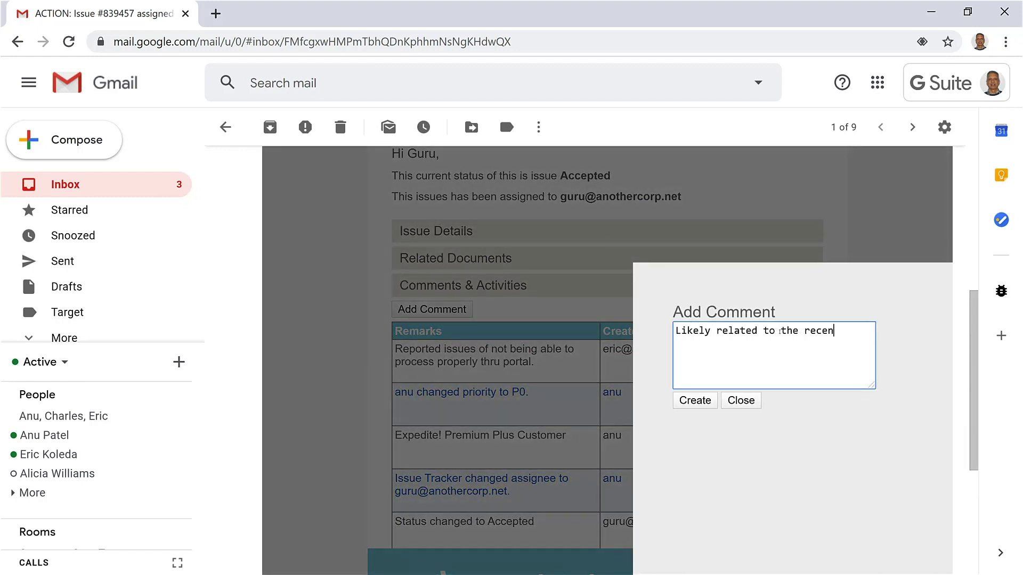
type(" Payer API update - should be a quick fix")
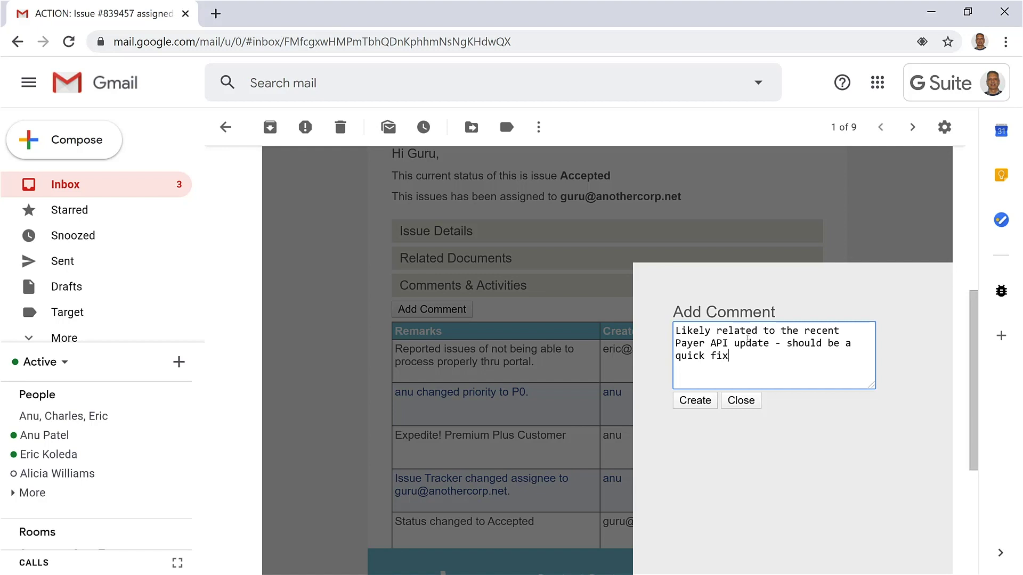
left_click(695, 400)
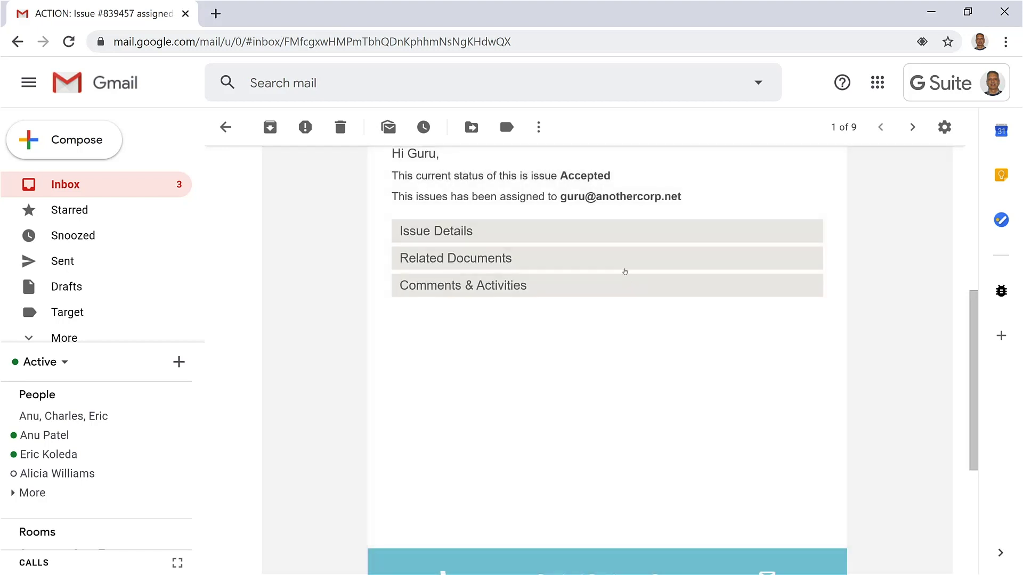
left_click(626, 280)
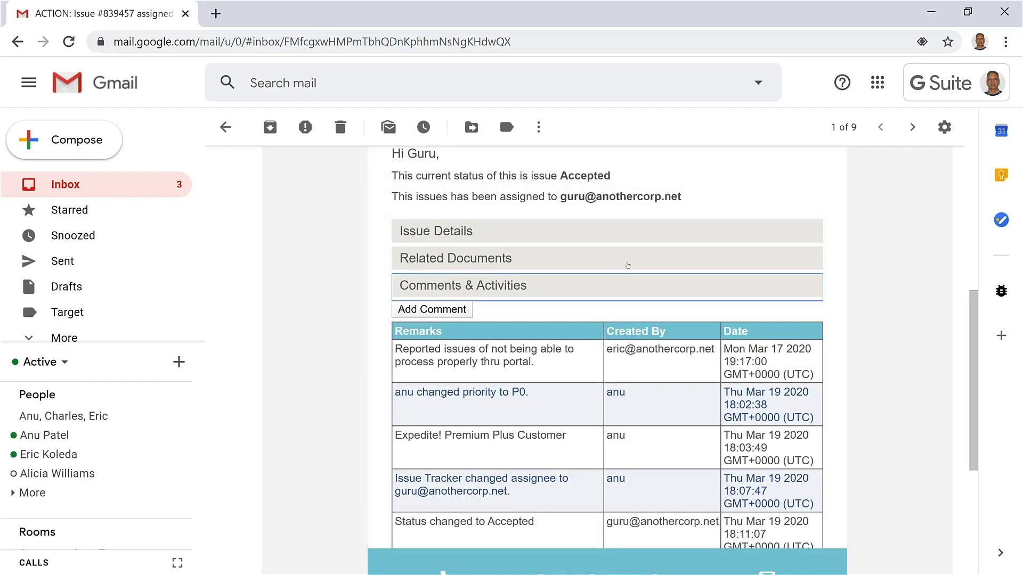
left_click(627, 266)
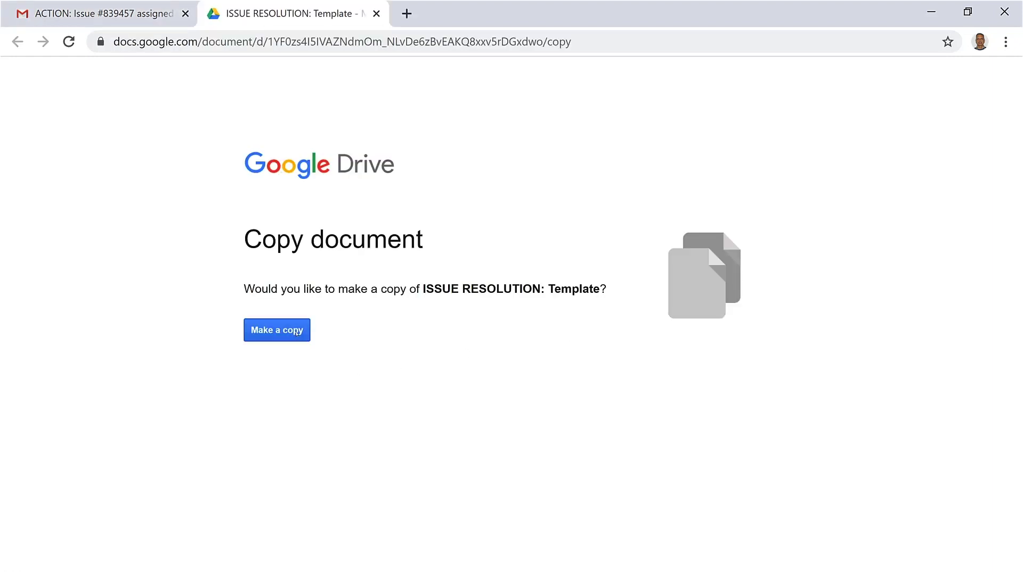
Step: Make a copy of the ISSUE RESOLUTION: Template document
left_click(296, 333)
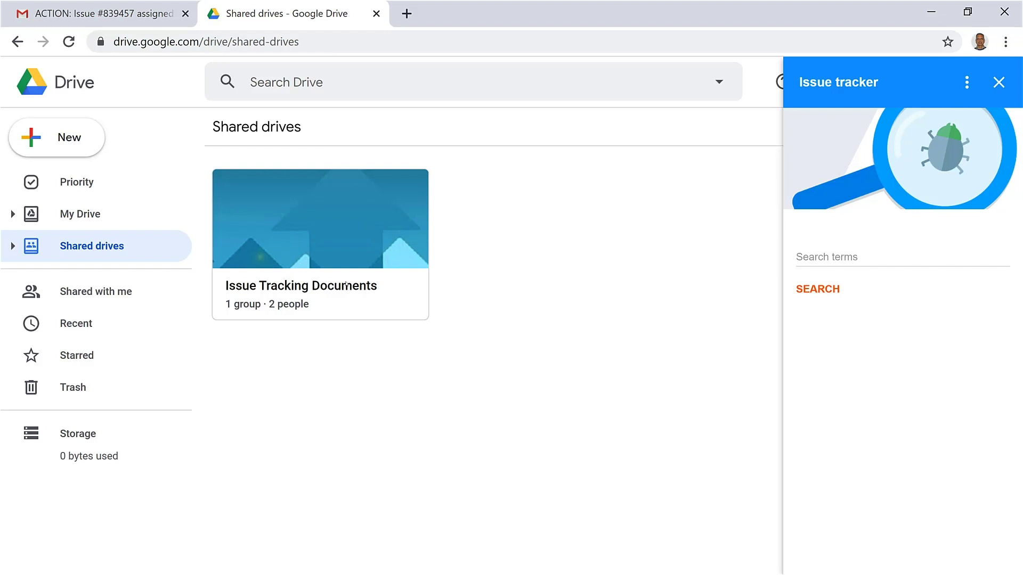
Step: Go into Issue Tracking Documents > Resolution Docs and select the ISSUE RESOLUTION: #839457 document
double_click(345, 285)
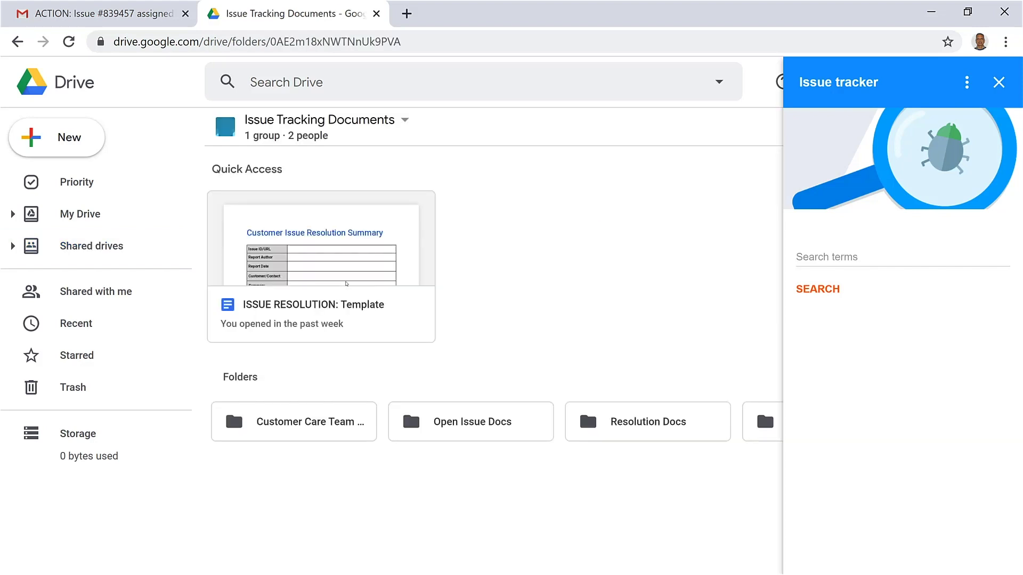
left_click(670, 417)
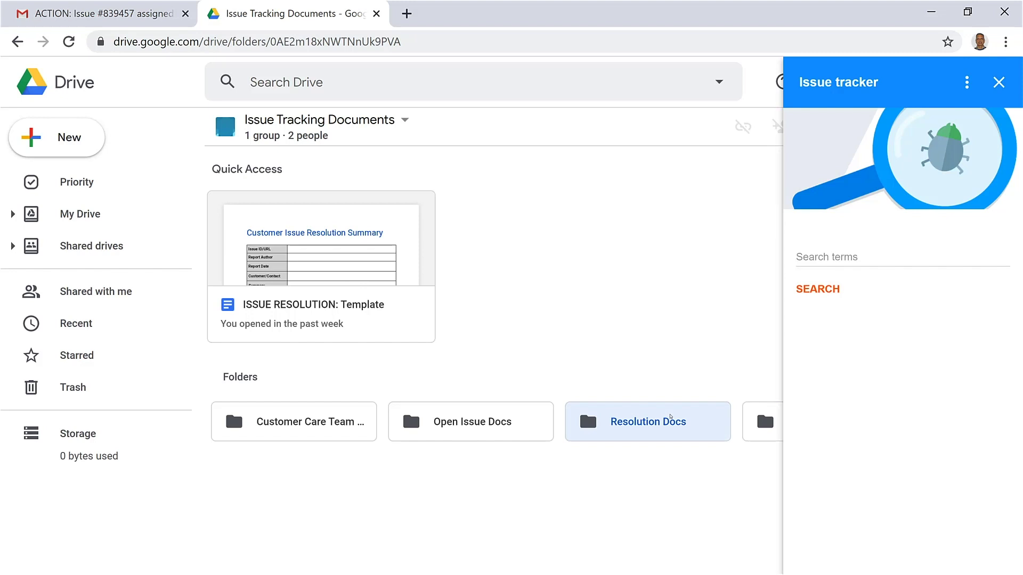
double_click(670, 417)
left_click(340, 355)
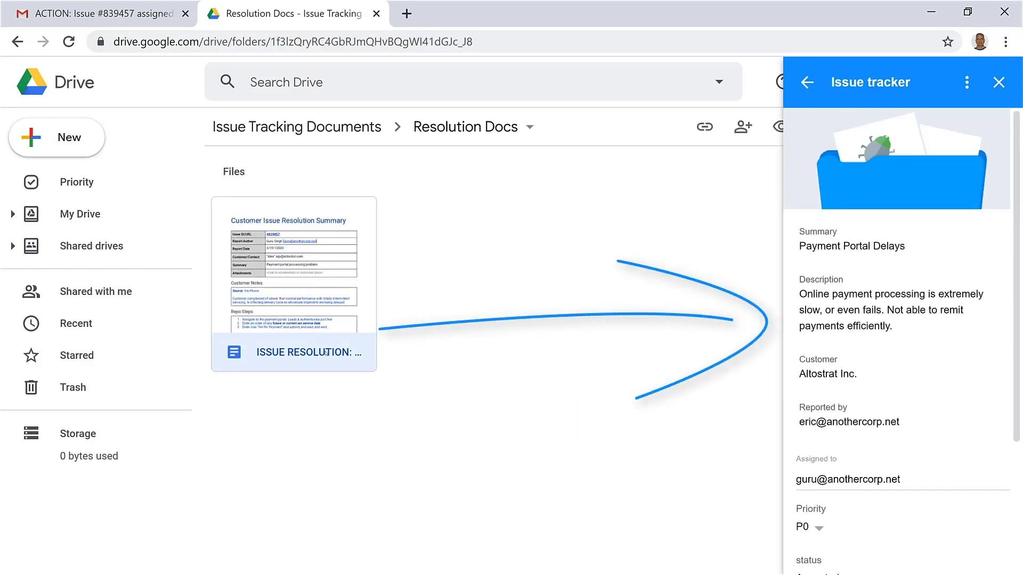
Step: Scroll through the #839457 resolution document, then return to the Resolution Docs folder in Drive
scroll(826, 319, "down", 3)
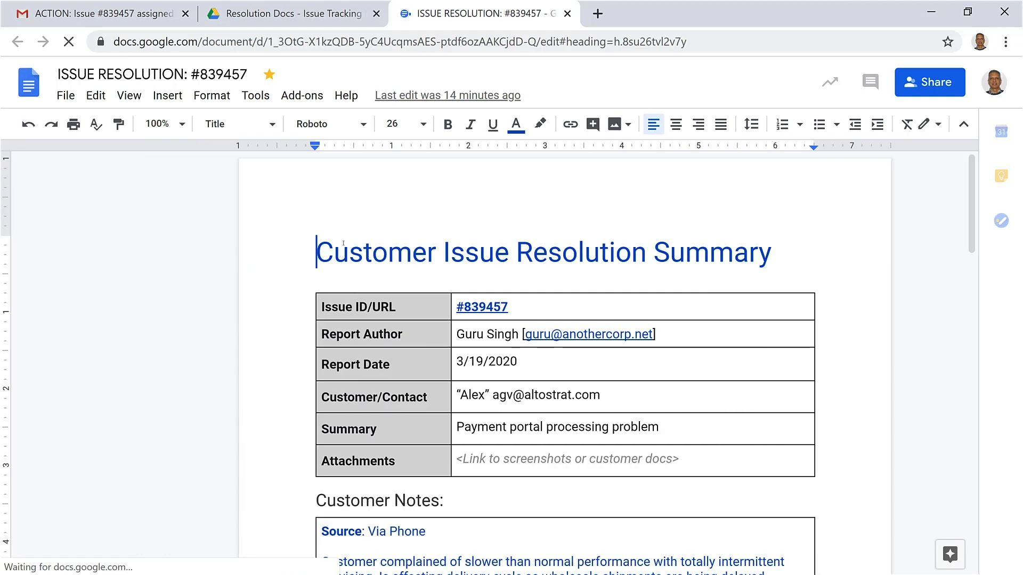
scroll(343, 244, "down", 3)
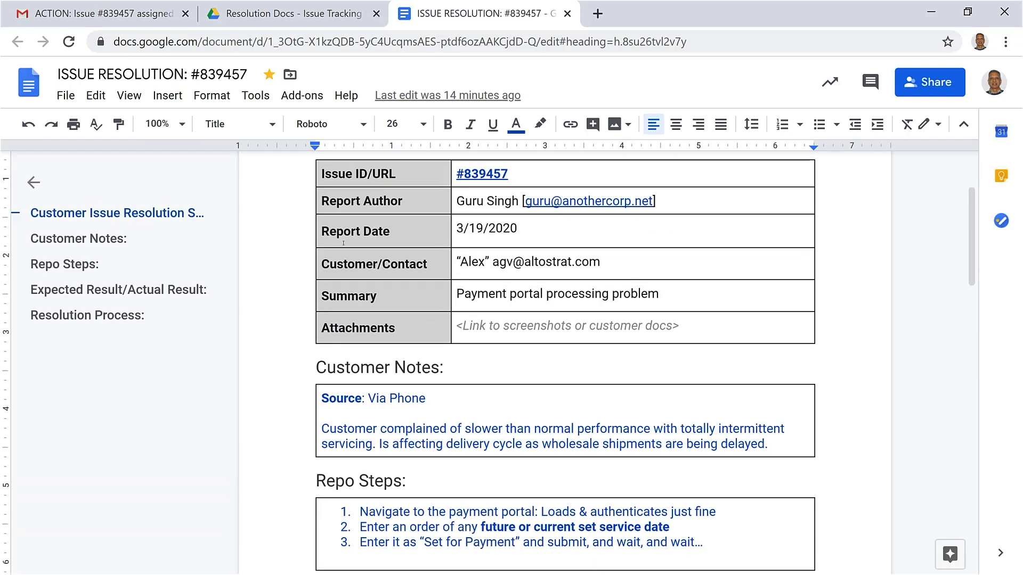
scroll(343, 244, "down", 3)
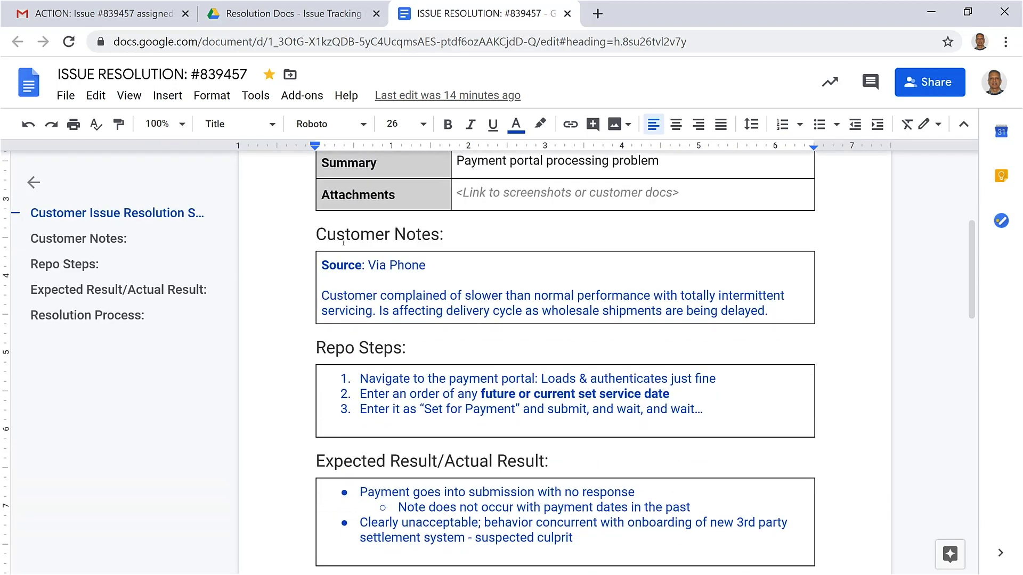
left_click(317, 13)
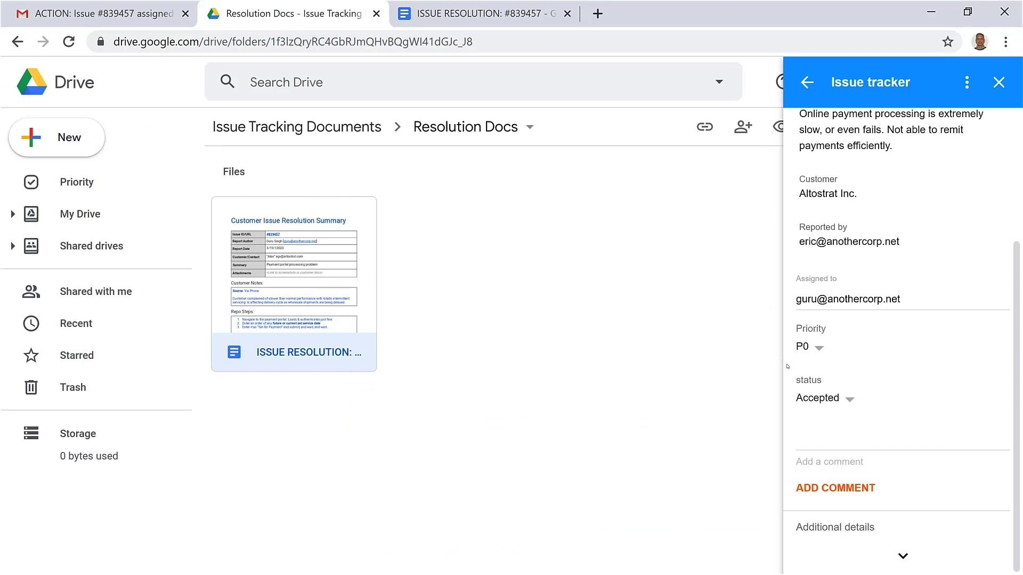
Step: Expand the Accepted status dropdown for issue #839457 in the Issue tracker panel
left_click(817, 396)
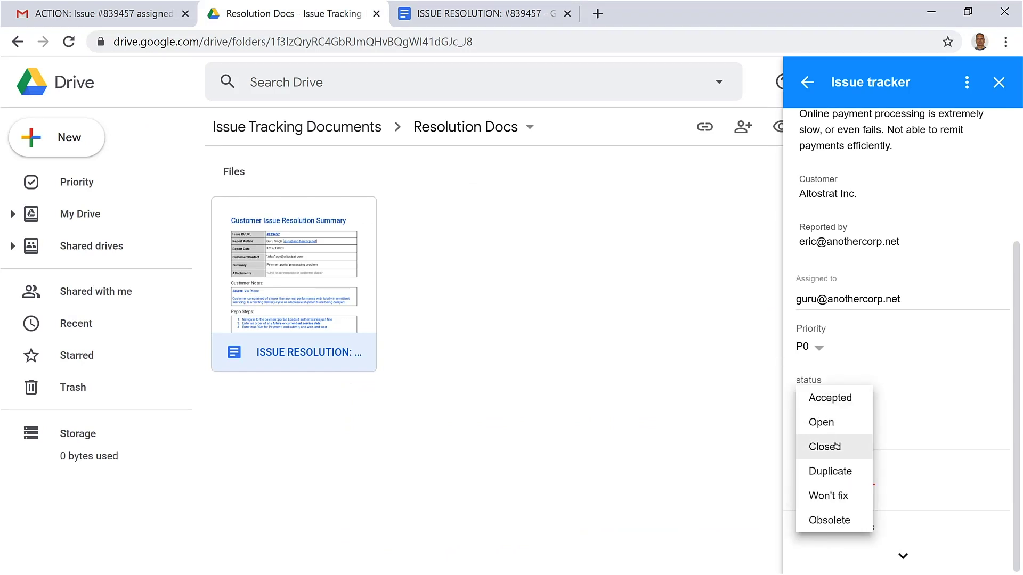